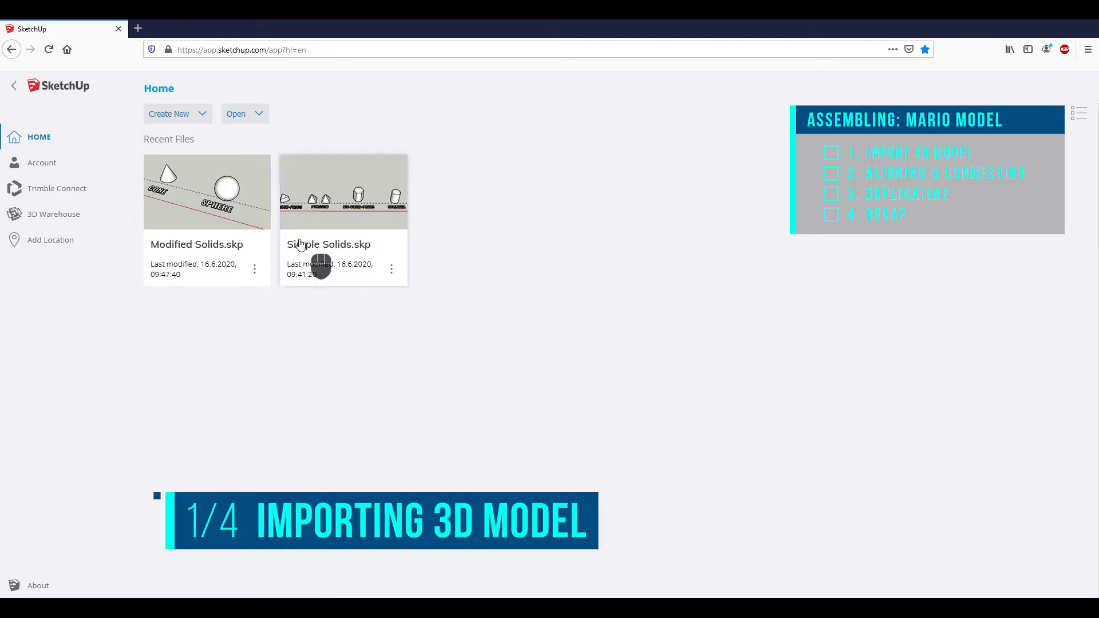
Open the model file Chapter 3 Ep. 1_Super Mario.skp from the computer.
{"action": "left_click", "coordinate": [261, 122]}
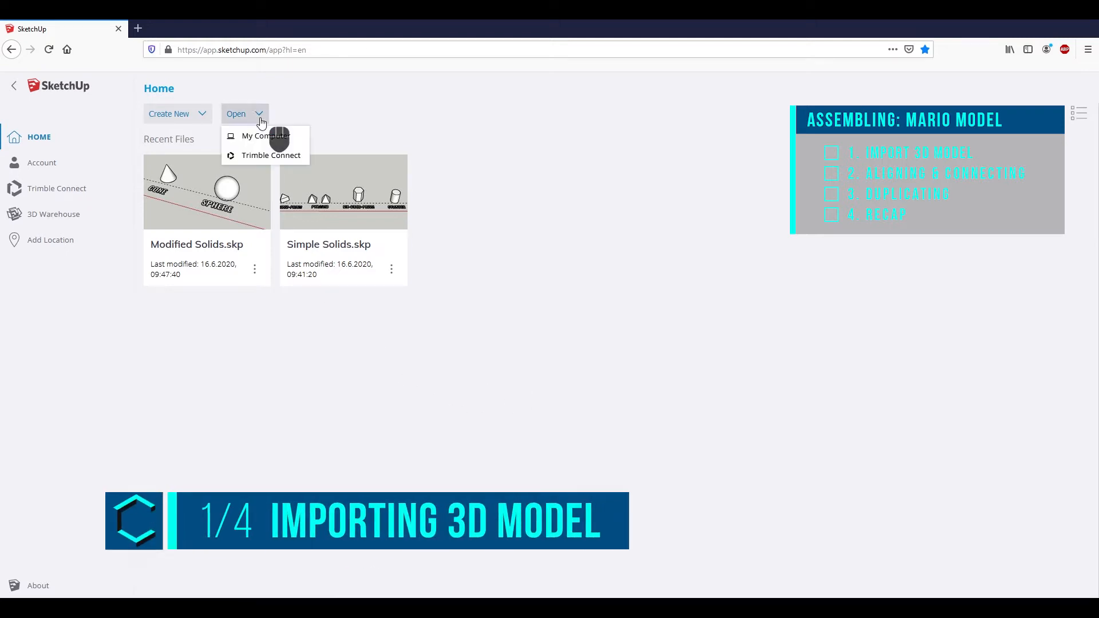
{"action": "left_click", "coordinate": [291, 138]}
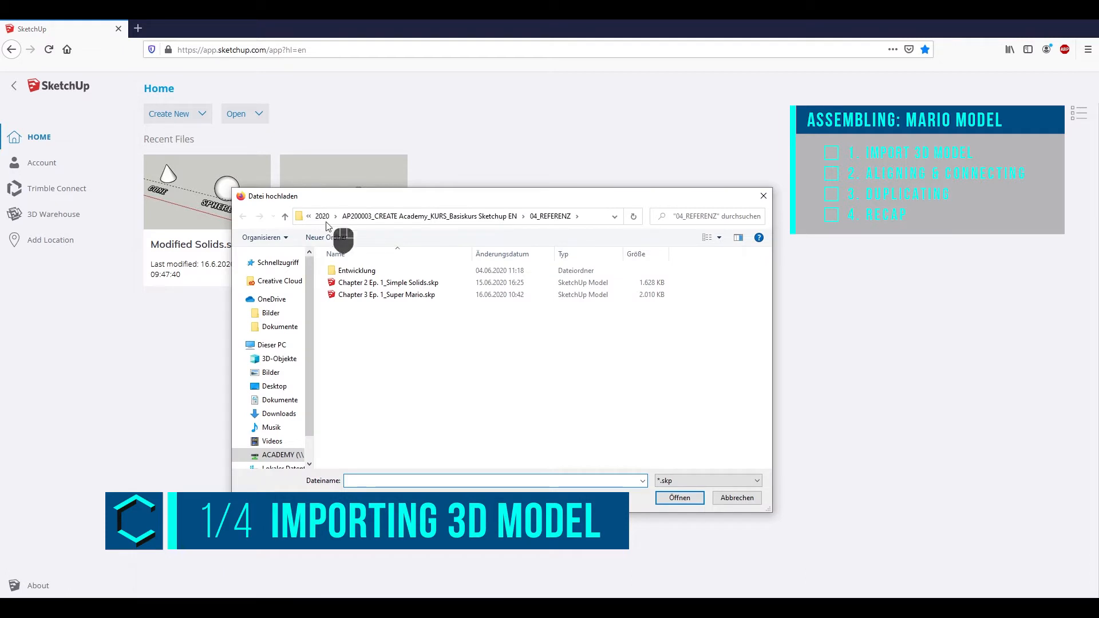
{"action": "double_click", "coordinate": [347, 295]}
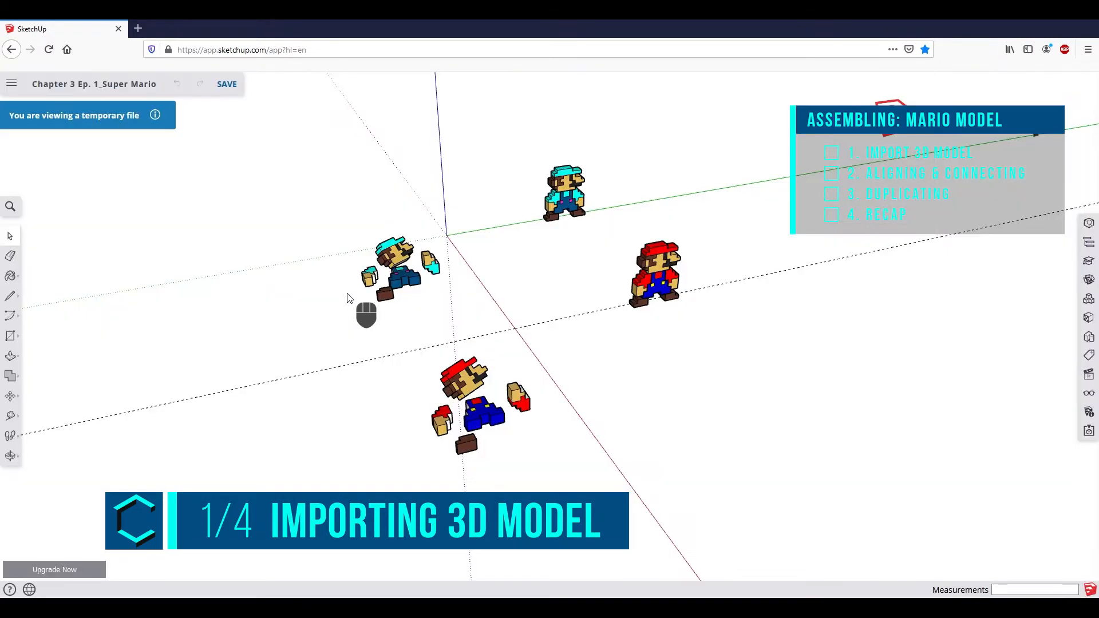
Save the model as Mario Assembling in the SketchUp project folder.
{"action": "left_click", "coordinate": [12, 84]}
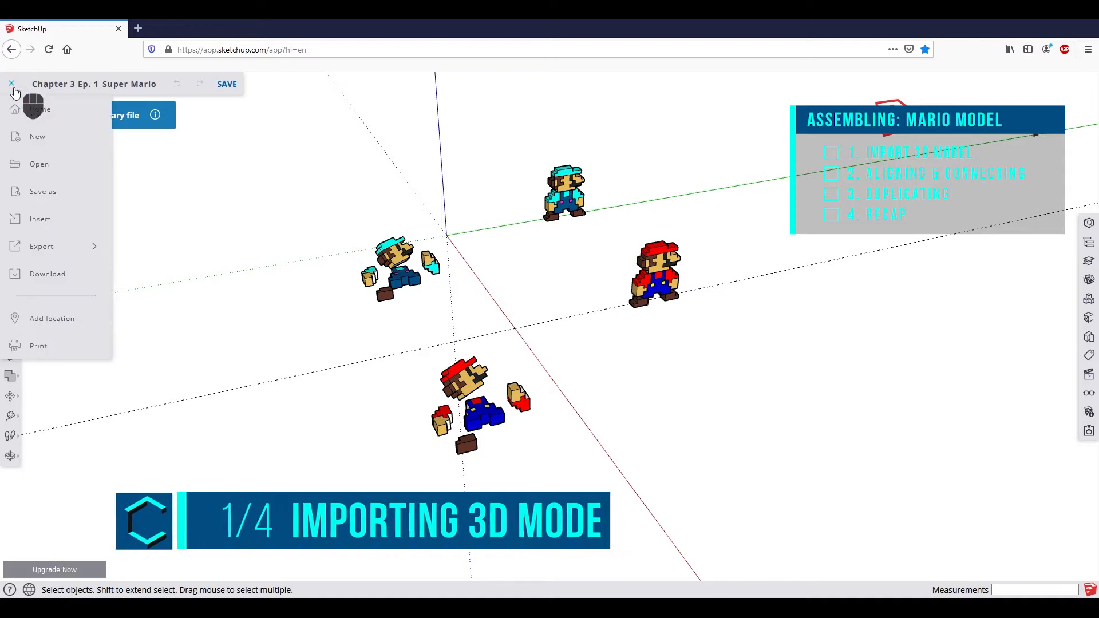
{"action": "left_click", "coordinate": [50, 194]}
{"action": "left_click", "coordinate": [50, 192]}
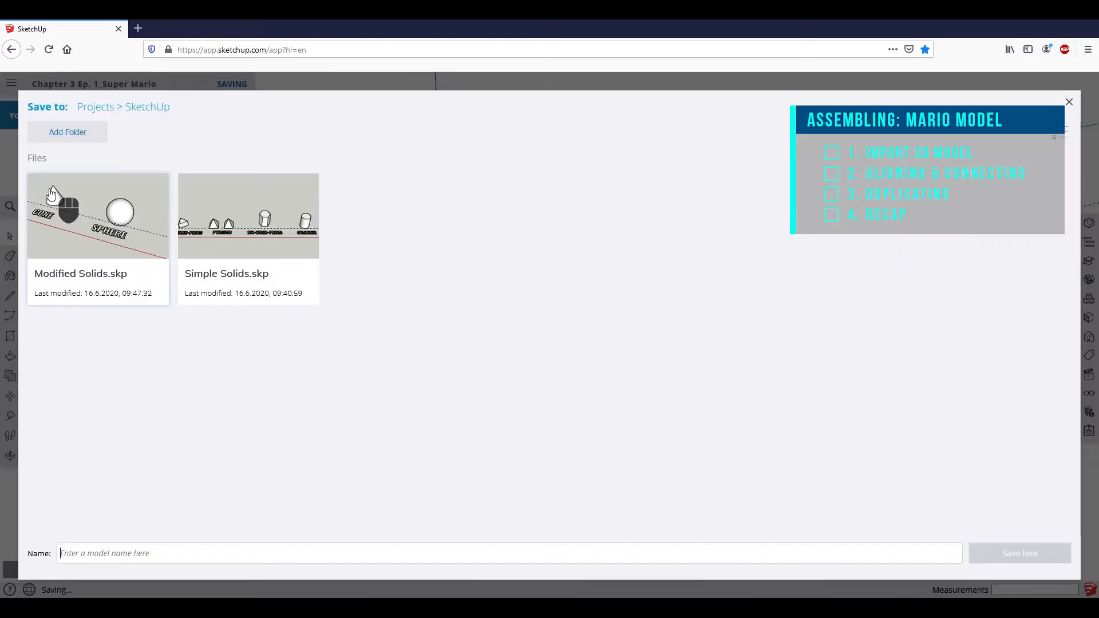
{"action": "type", "text": "Mario Assembling"}
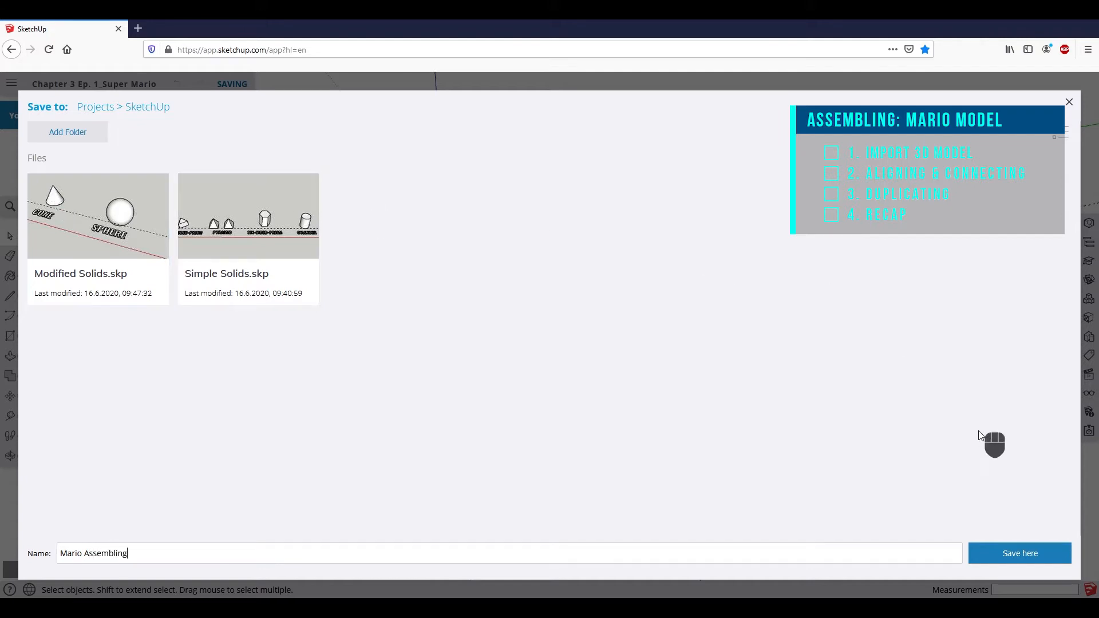
{"action": "left_click", "coordinate": [992, 552]}
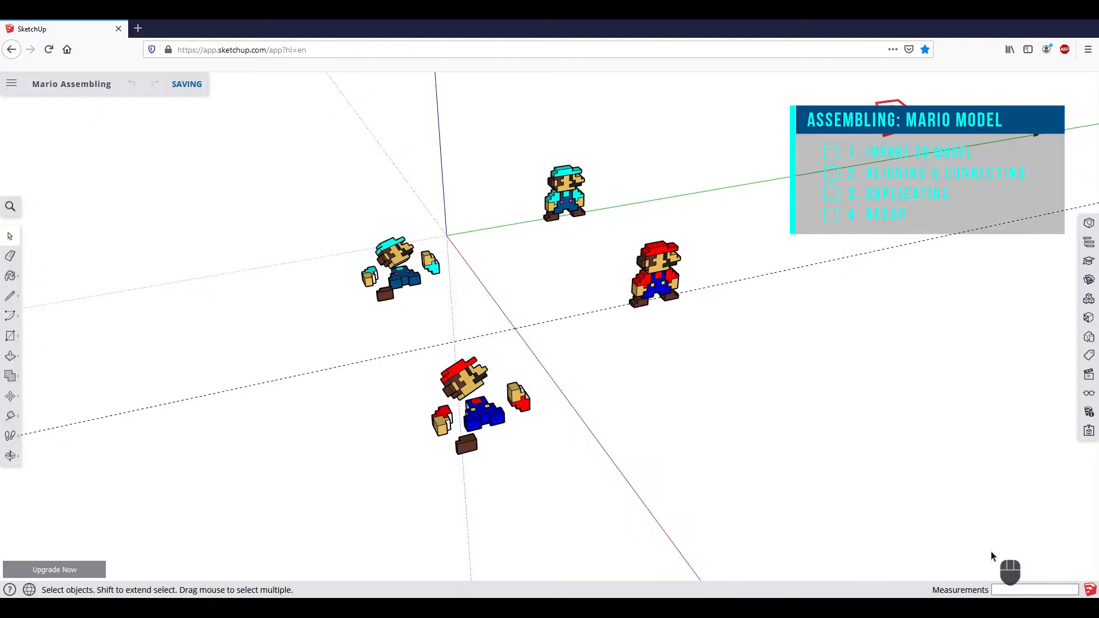
Examine the loose body parts of the turquoise and red Mario figures alongside their finished versions.
{"action": "scroll", "coordinate": [433, 216], "scroll_direction": "up", "scroll_amount": 4}
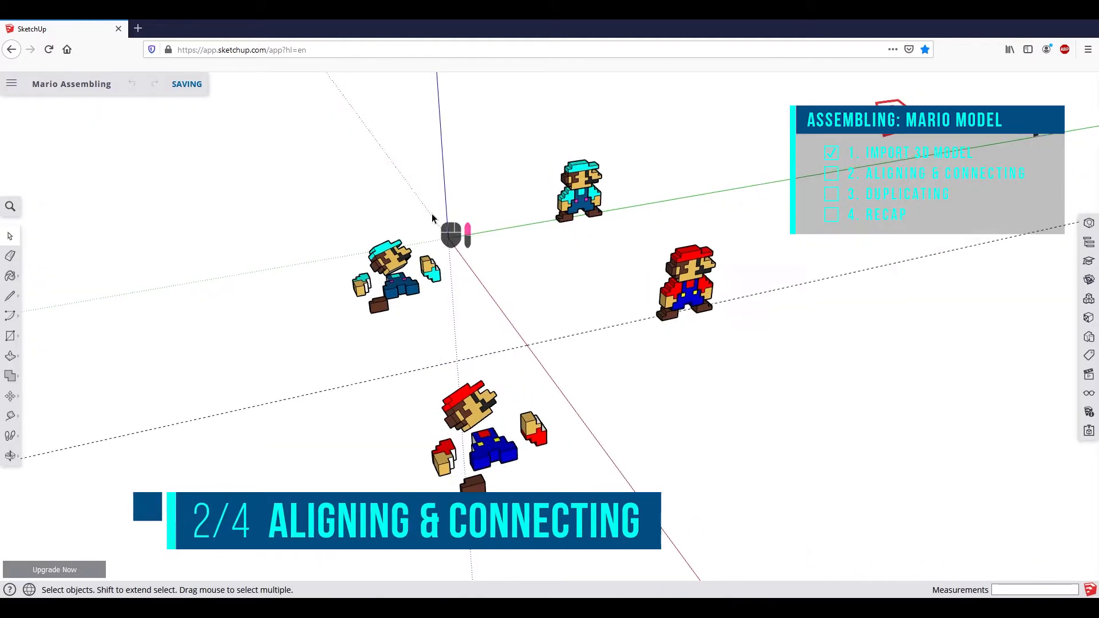
{"action": "scroll", "coordinate": [433, 216], "scroll_direction": "up", "scroll_amount": 4}
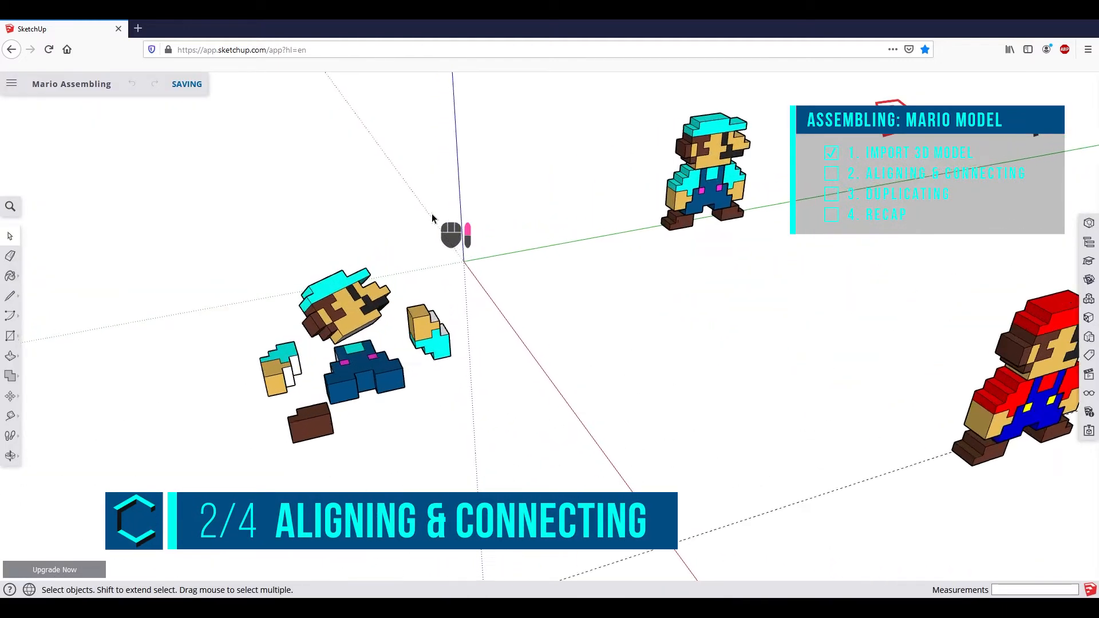
{"action": "middle_click_drag", "start_coordinate": [589, 307], "coordinate": [632, 314], "text": "shift"}
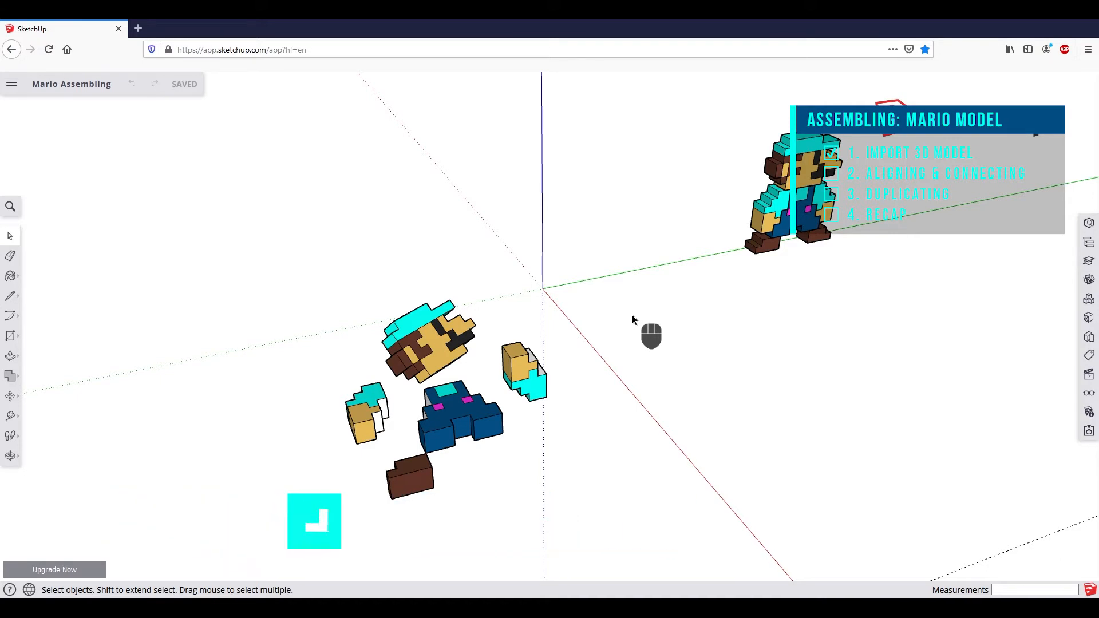
{"action": "middle_click_drag", "start_coordinate": [856, 508], "coordinate": [535, 260]}
{"action": "scroll", "coordinate": [536, 260], "scroll_direction": "down", "scroll_amount": 3}
{"action": "middle_click_drag", "start_coordinate": [548, 309], "coordinate": [558, 277], "text": "shift"}
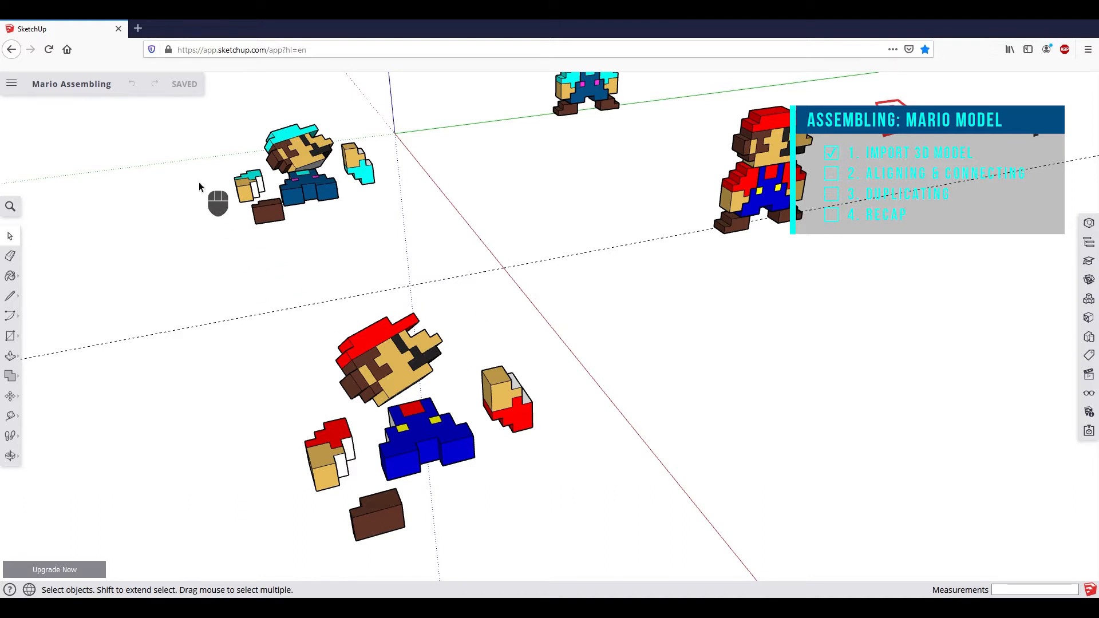
{"action": "scroll", "coordinate": [199, 187], "scroll_direction": "down", "scroll_amount": 3}
{"action": "middle_click_drag", "start_coordinate": [321, 201], "coordinate": [496, 265]}
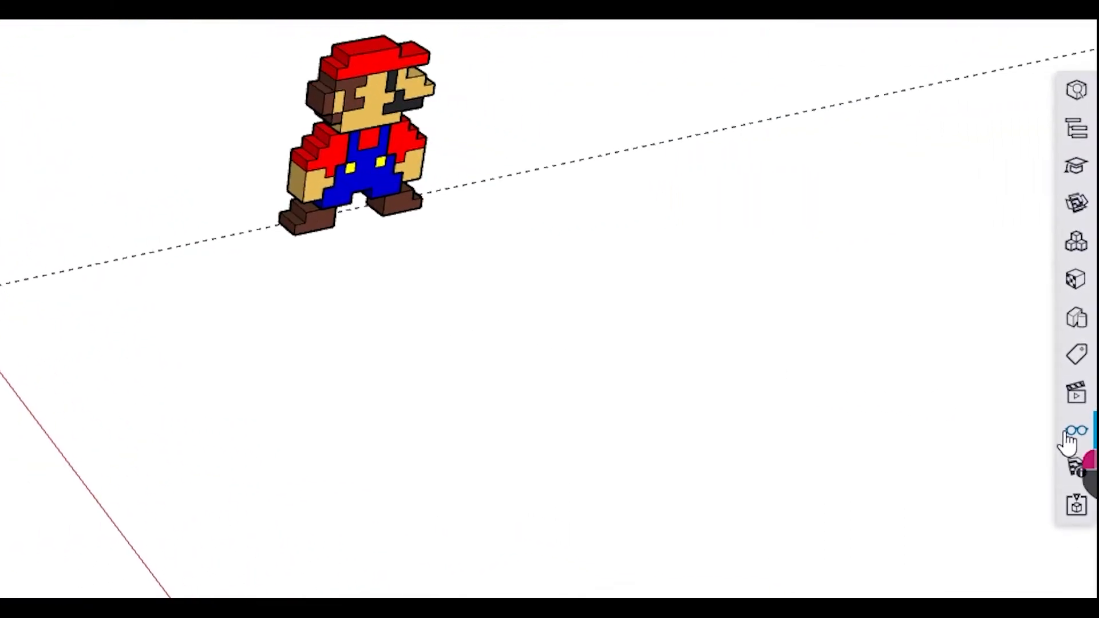
Turn on shadows for the model and set the shadow time to 10:00 AM.
{"action": "left_click", "coordinate": [1070, 439]}
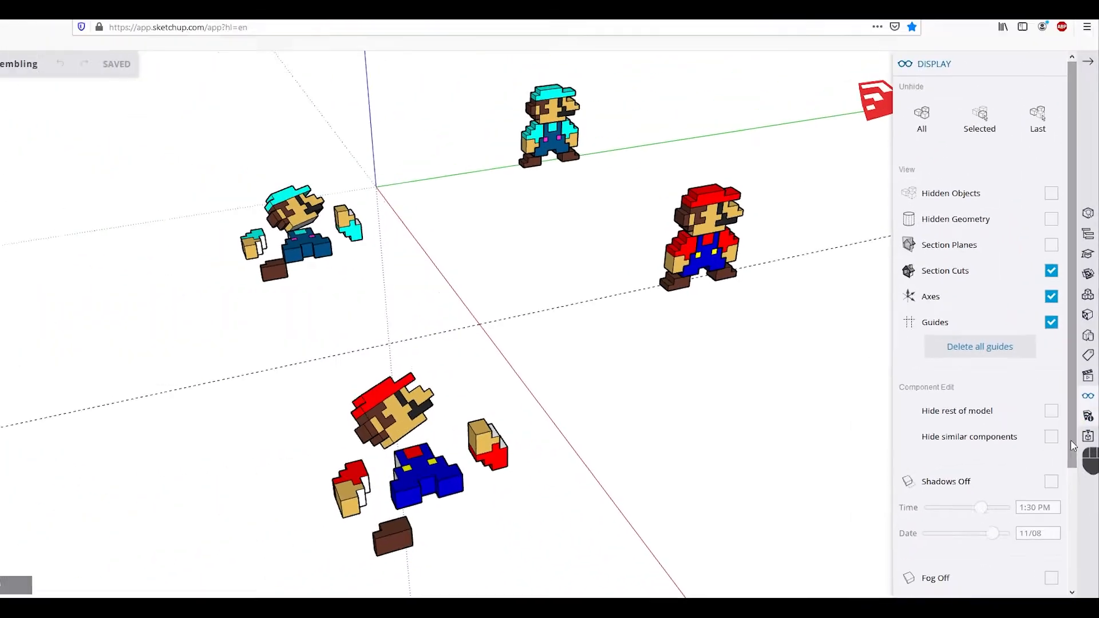
{"action": "left_click", "coordinate": [1053, 474]}
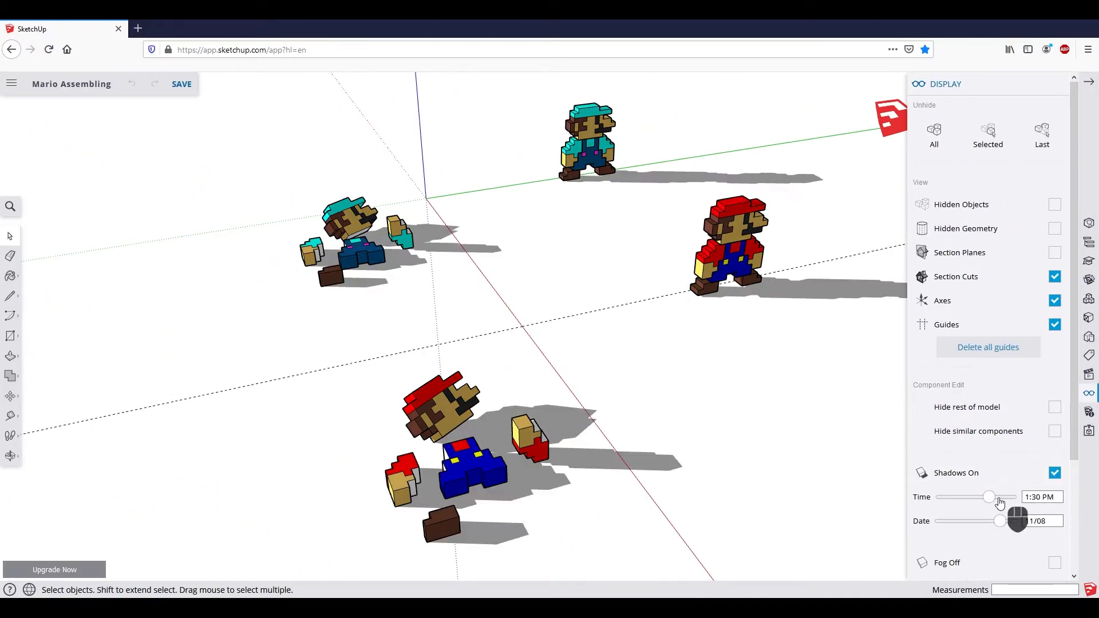
{"action": "left_click_drag", "start_coordinate": [989, 497], "coordinate": [964, 507]}
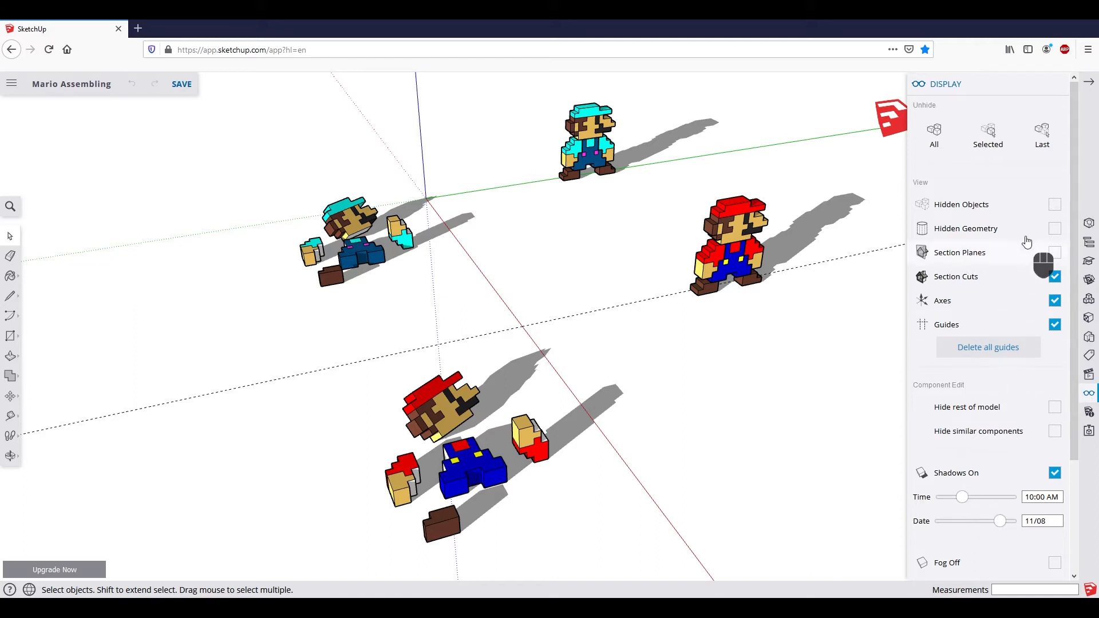
{"action": "left_click", "coordinate": [1087, 84]}
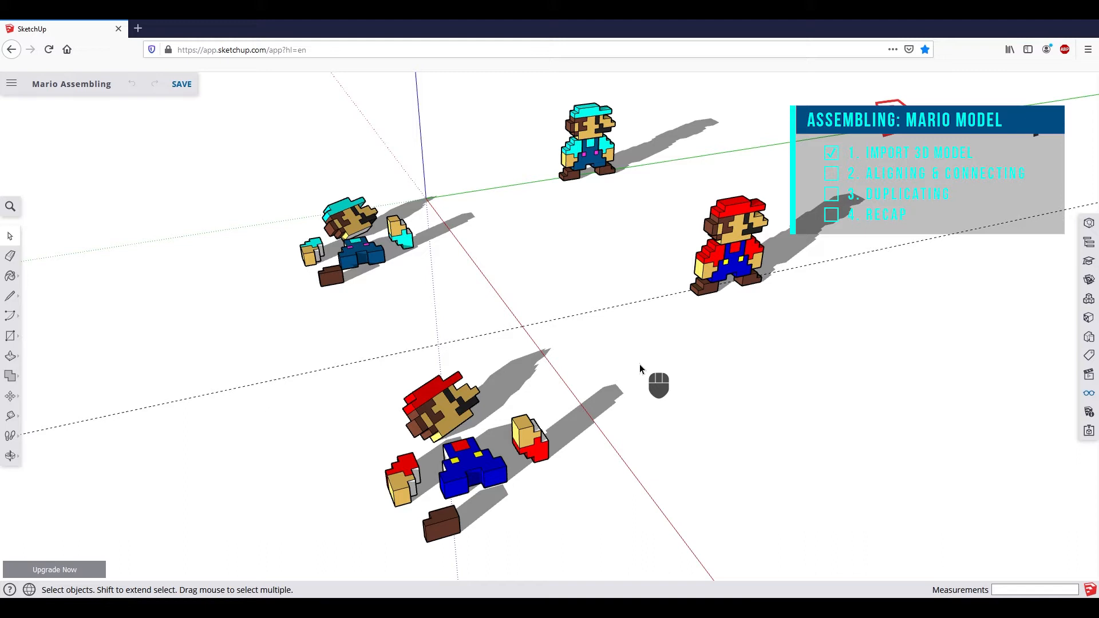
Move the turquoise figure's loose brown shoe by its lower corner to the axes origin.
{"action": "middle_click_drag", "start_coordinate": [255, 288], "coordinate": [532, 257]}
{"action": "middle_click_drag", "start_coordinate": [396, 318], "coordinate": [491, 344], "text": "shift"}
{"action": "scroll", "coordinate": [518, 314], "scroll_direction": "up", "scroll_amount": 5}
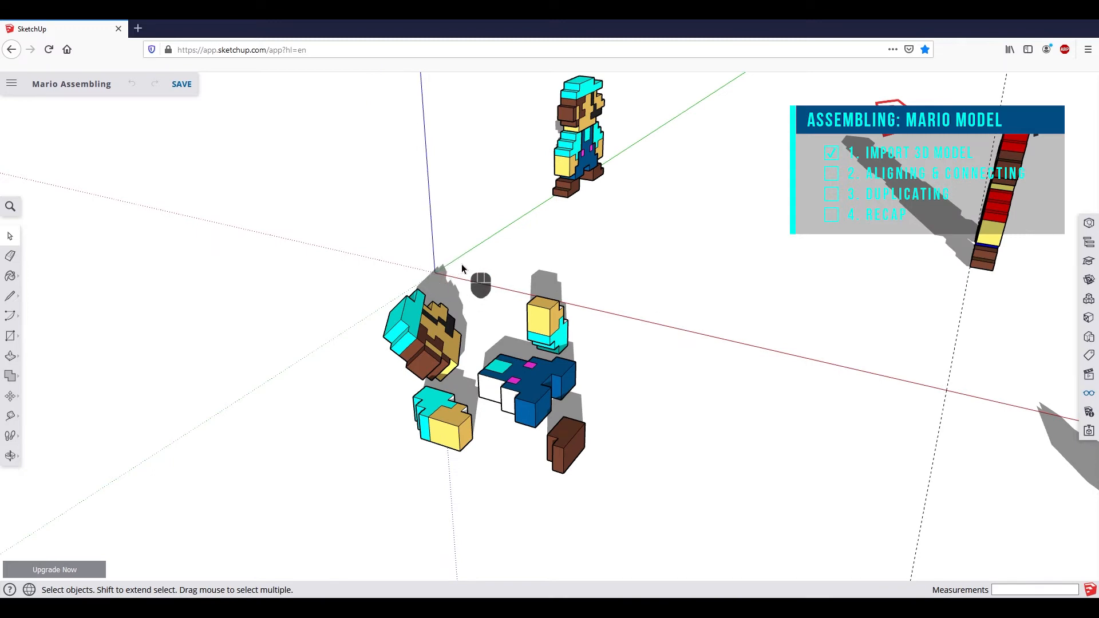
{"action": "left_click", "coordinate": [571, 454]}
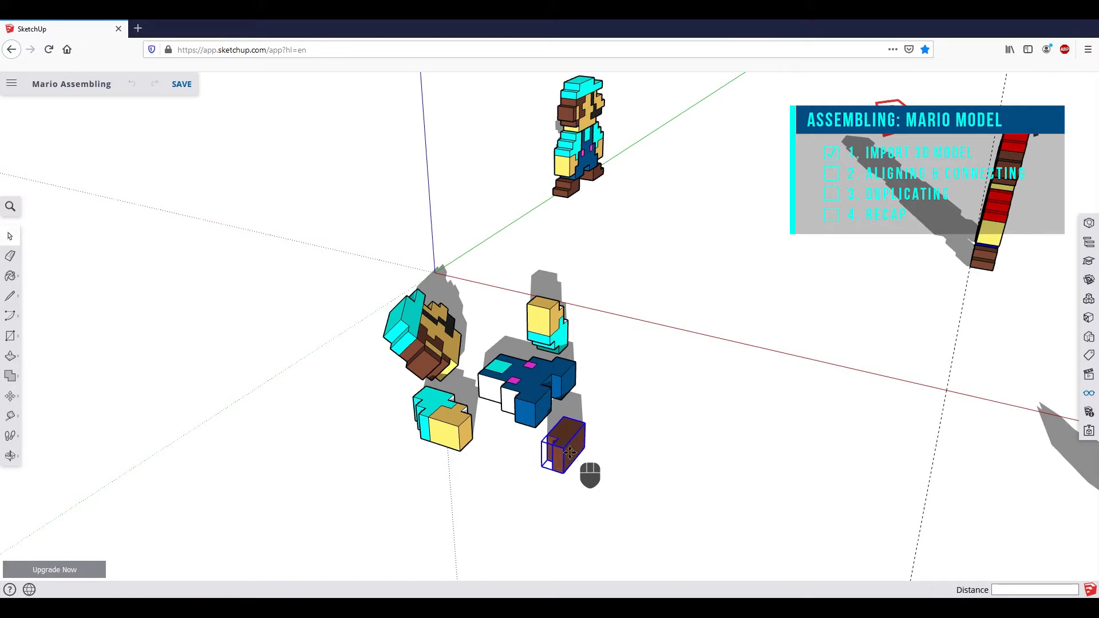
{"action": "key", "text": "m"}
{"action": "left_click", "coordinate": [562, 471]}
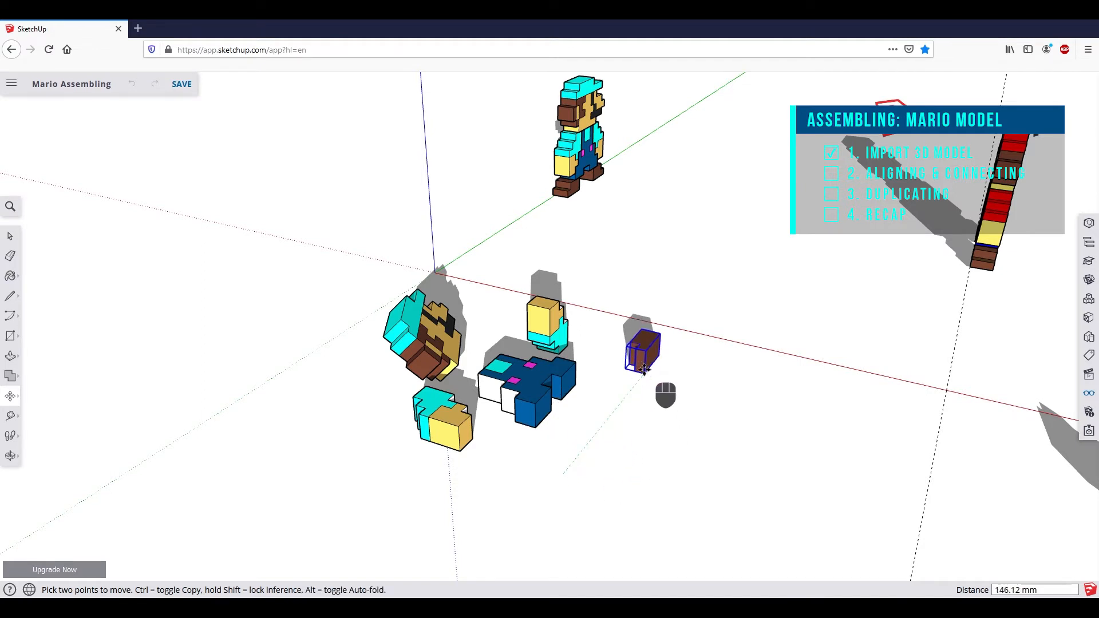
{"action": "left_click", "coordinate": [435, 269]}
Rotate the brown shoe 90° about the green axis at the origin so it stands on its sole.
{"action": "scroll", "coordinate": [437, 265], "scroll_direction": "up", "scroll_amount": 5}
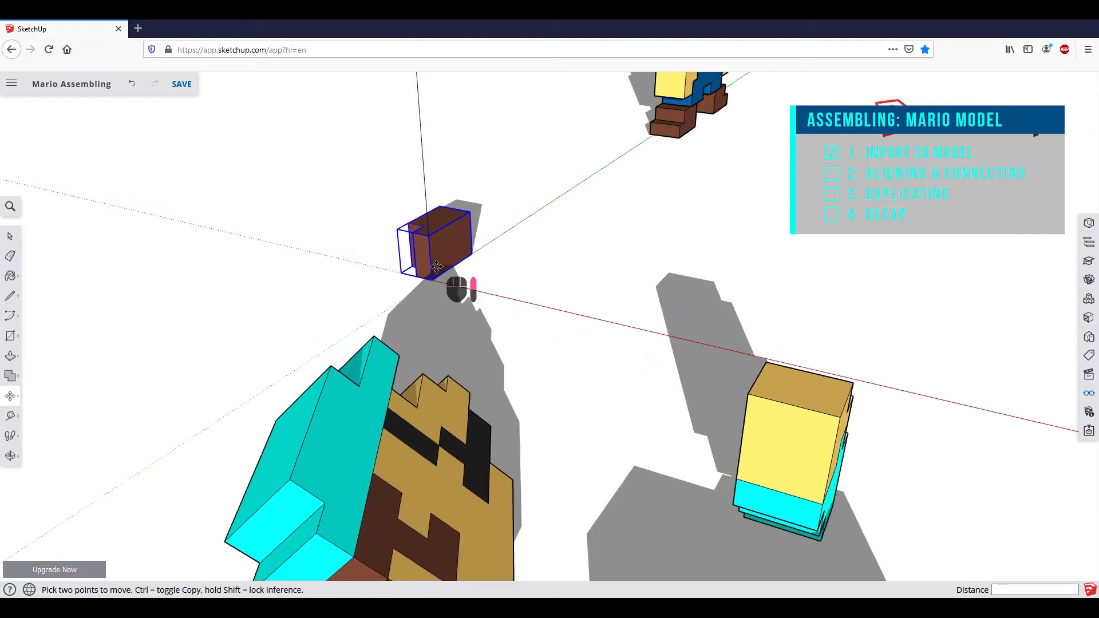
{"action": "middle_click_drag", "start_coordinate": [478, 283], "coordinate": [730, 368], "text": "shift"}
{"action": "key", "text": "m"}
{"action": "key", "text": "q"}
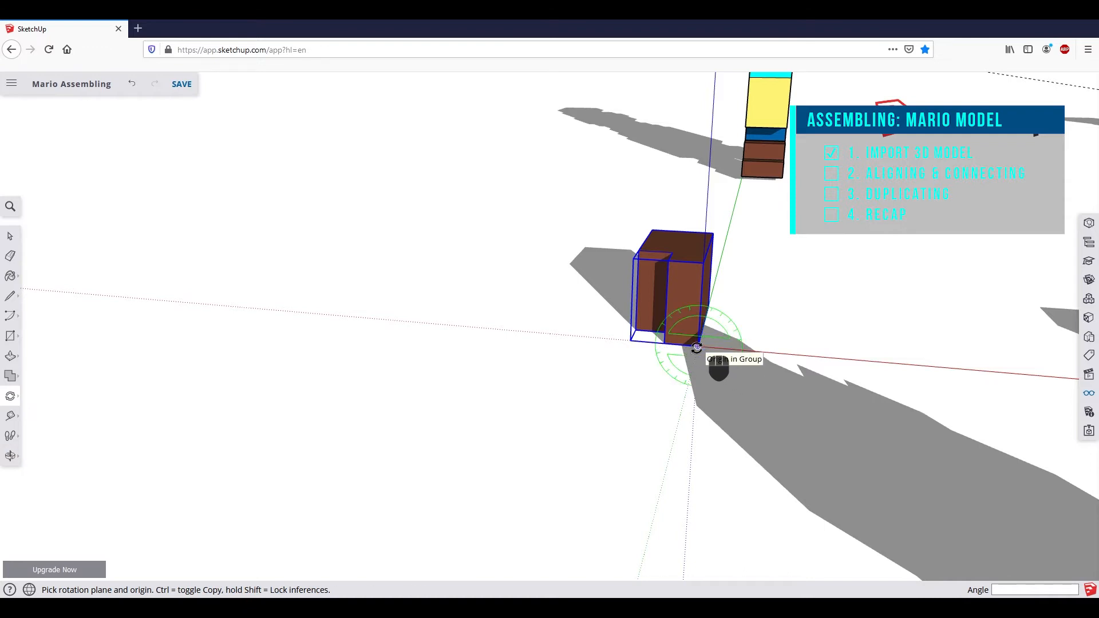
{"action": "middle_click_drag", "start_coordinate": [696, 348], "coordinate": [589, 342]}
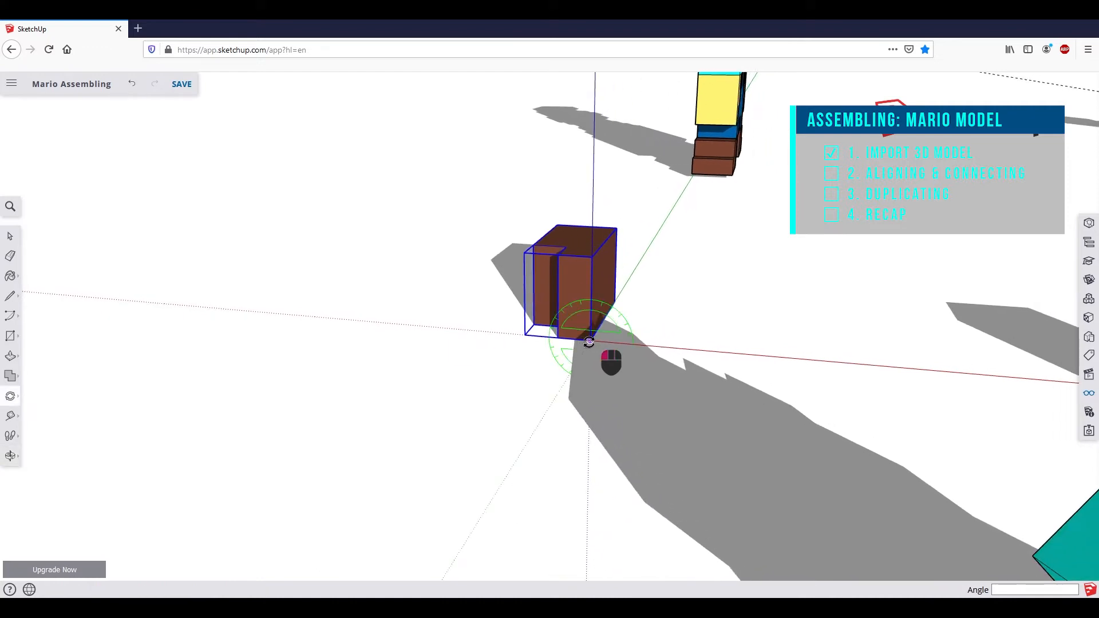
{"action": "left_click", "coordinate": [589, 341]}
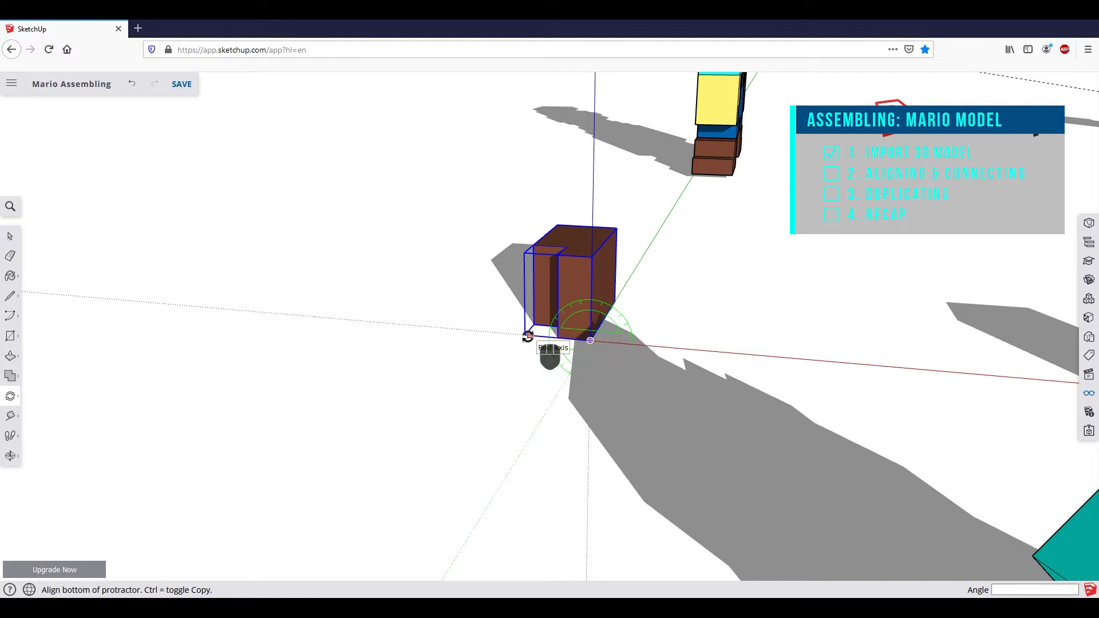
{"action": "left_click", "coordinate": [588, 258]}
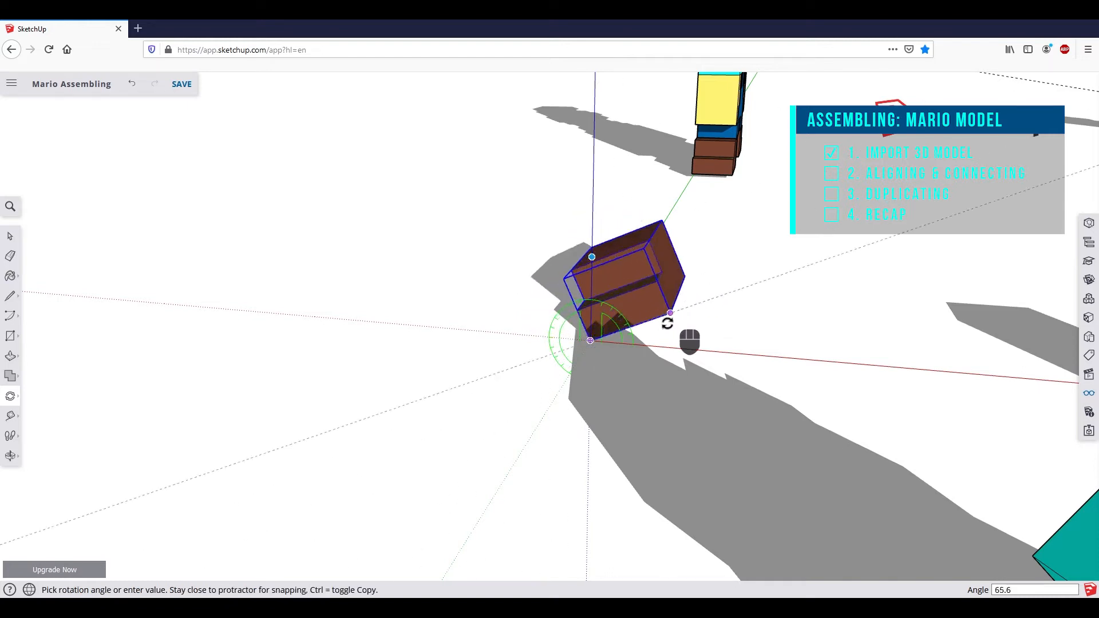
{"action": "left_click", "coordinate": [674, 351]}
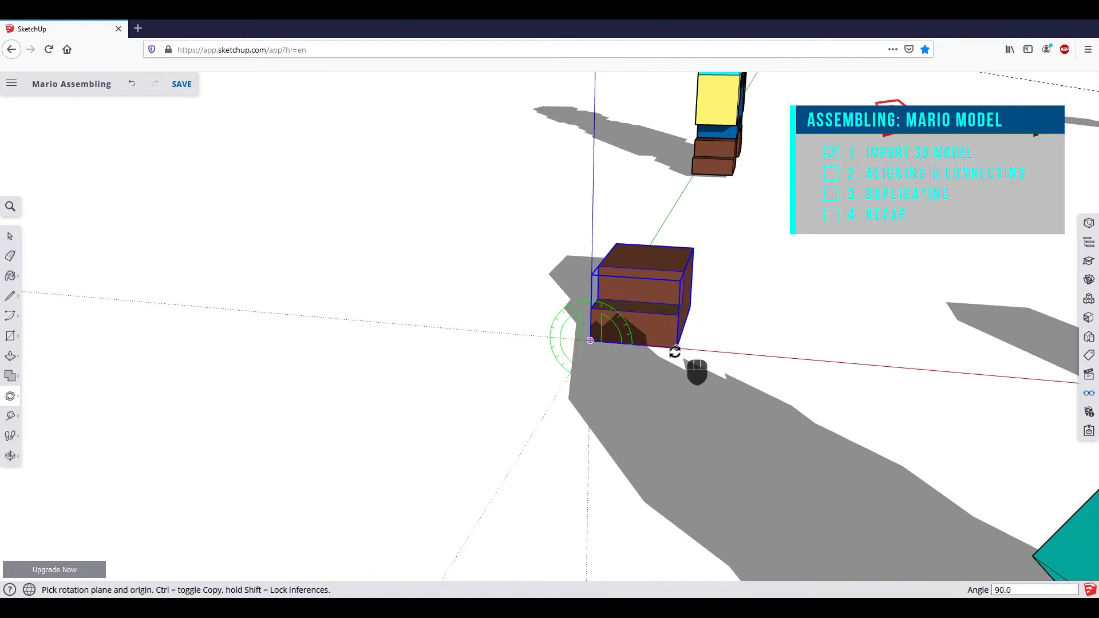
{"action": "scroll", "coordinate": [675, 351], "scroll_direction": "down", "scroll_amount": 4}
{"action": "middle_click_drag", "start_coordinate": [907, 380], "coordinate": [706, 345]}
{"action": "scroll", "coordinate": [694, 412], "scroll_direction": "down", "scroll_amount": 2}
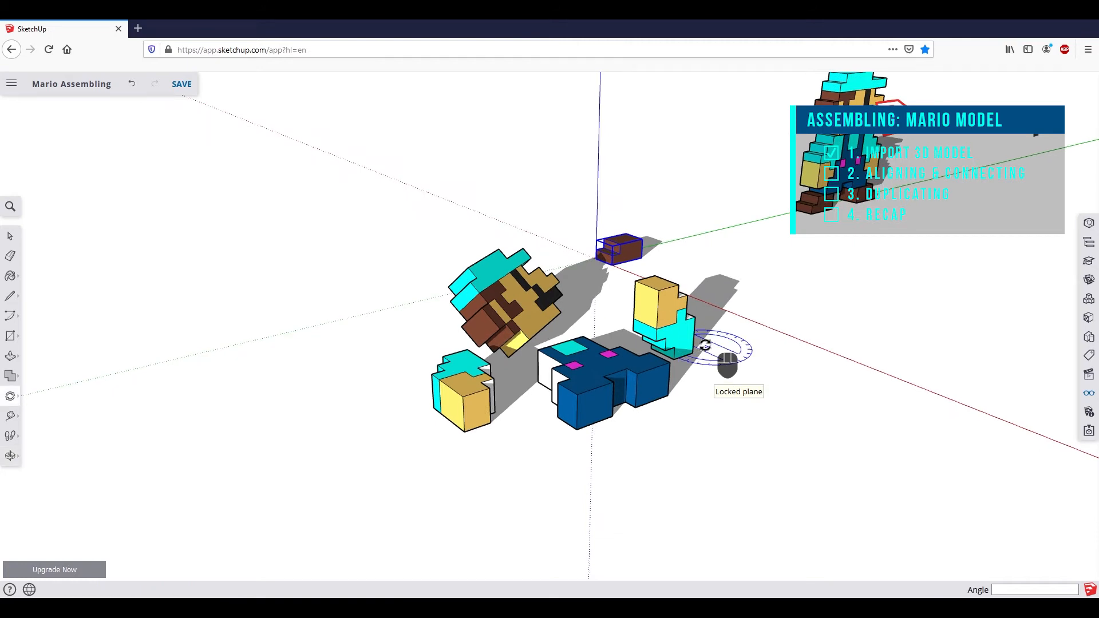
{"action": "key", "text": "space"}
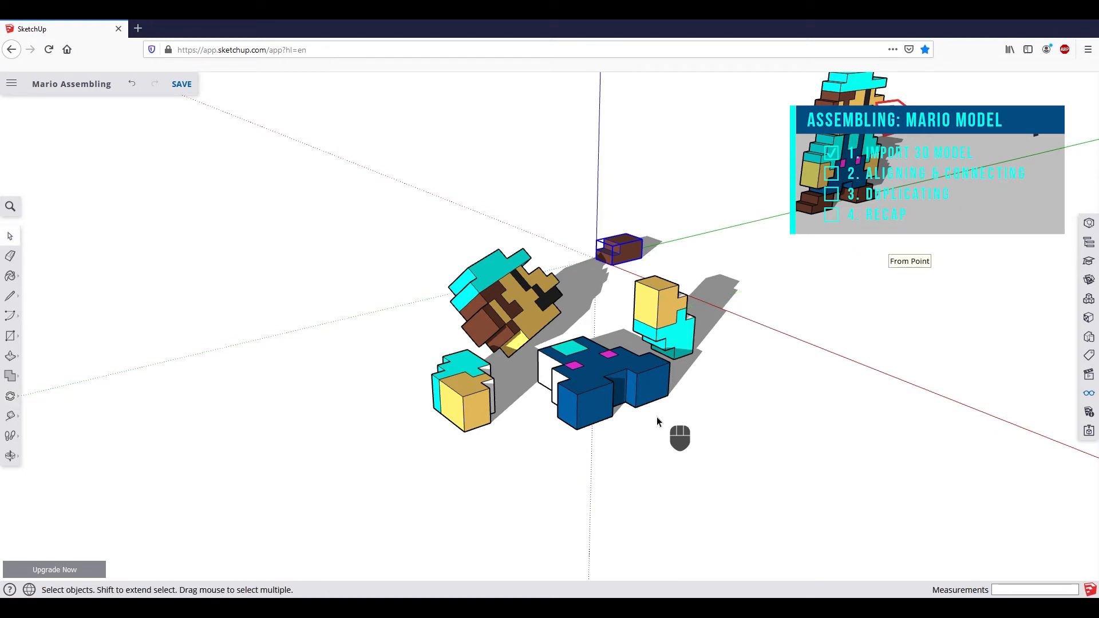
Move the dark blue overalls by the leg's lower corner to the midpoint of the shoe's top edge along the green axis.
{"action": "left_click", "coordinate": [593, 405]}
{"action": "middle_click_drag", "start_coordinate": [628, 394], "coordinate": [579, 312]}
{"action": "scroll", "coordinate": [581, 313], "scroll_direction": "up", "scroll_amount": 5}
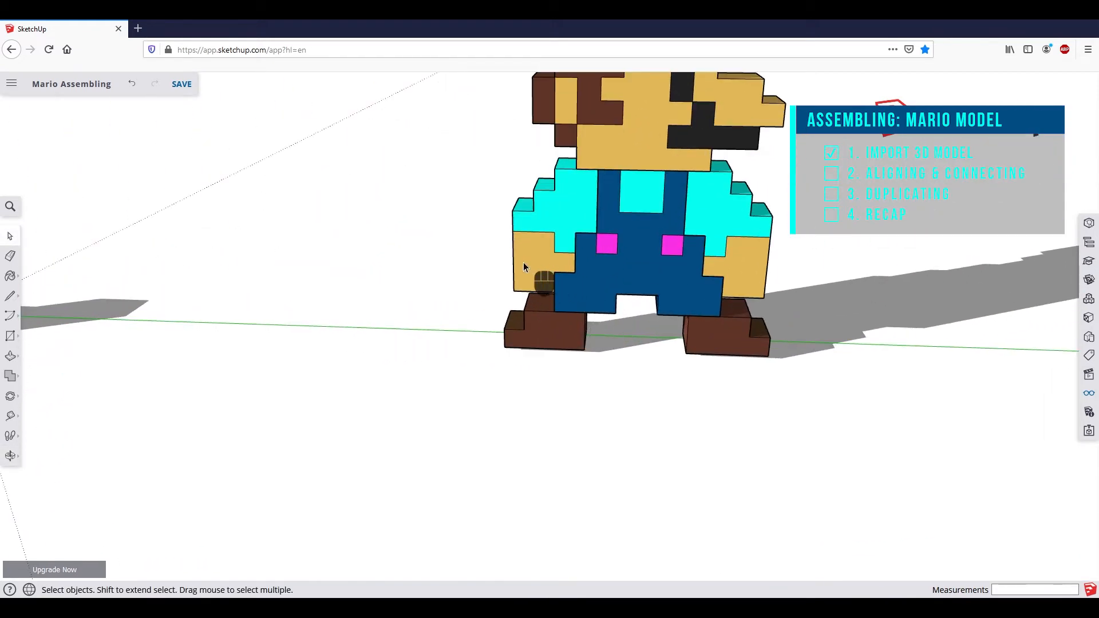
{"action": "scroll", "coordinate": [579, 320], "scroll_direction": "down", "scroll_amount": 4}
{"action": "middle_click_drag", "start_coordinate": [573, 335], "coordinate": [678, 428]}
{"action": "key", "text": "m"}
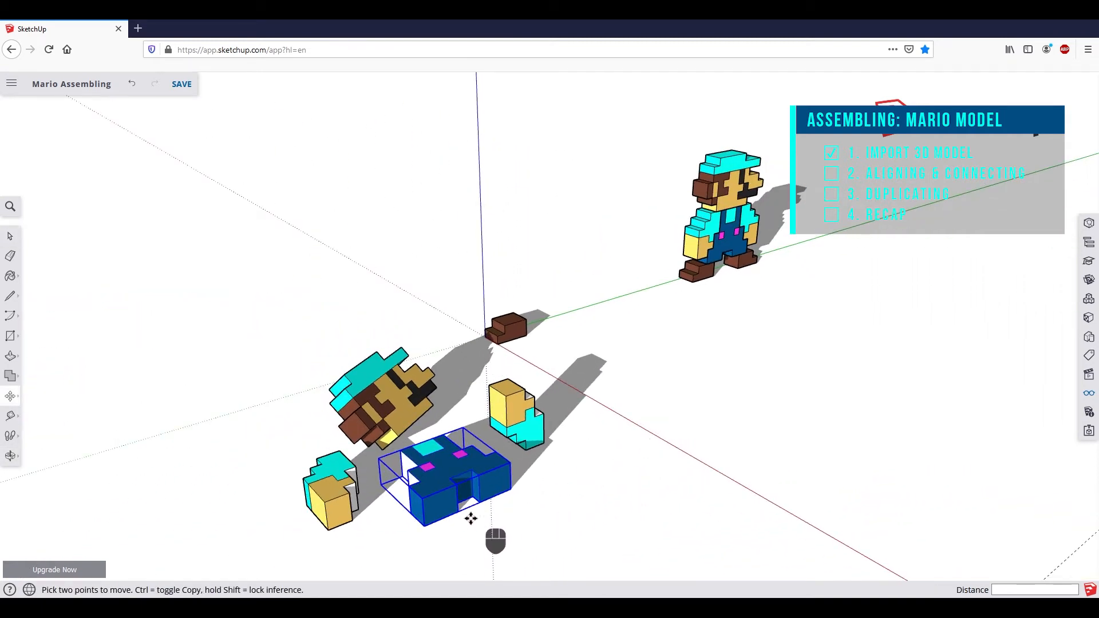
{"action": "left_click", "coordinate": [428, 522]}
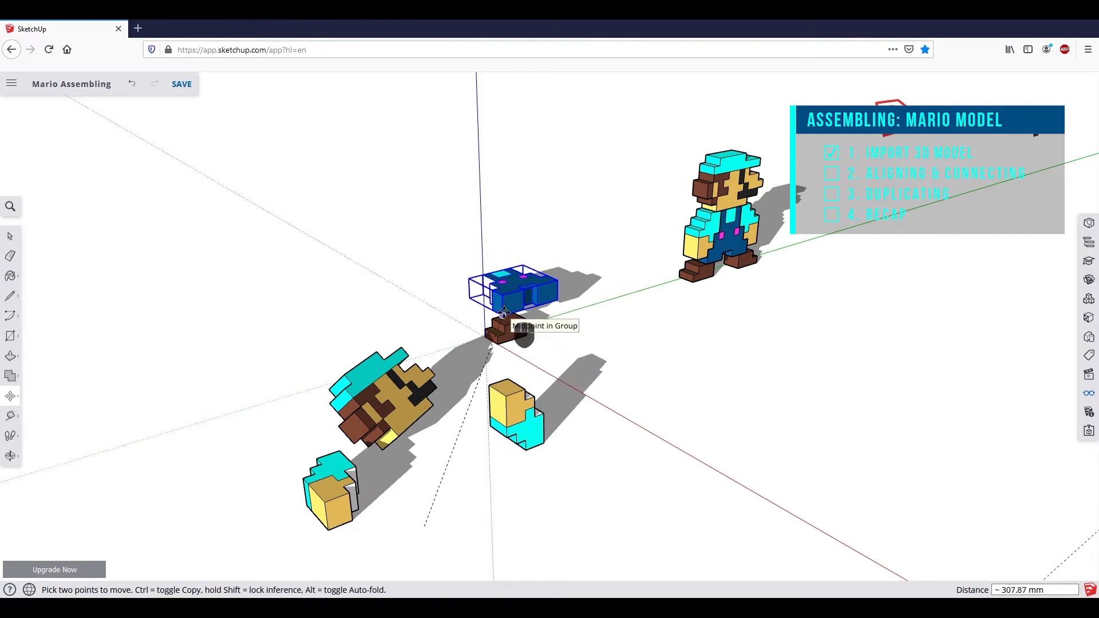
{"action": "scroll", "coordinate": [504, 311], "scroll_direction": "up", "scroll_amount": 5}
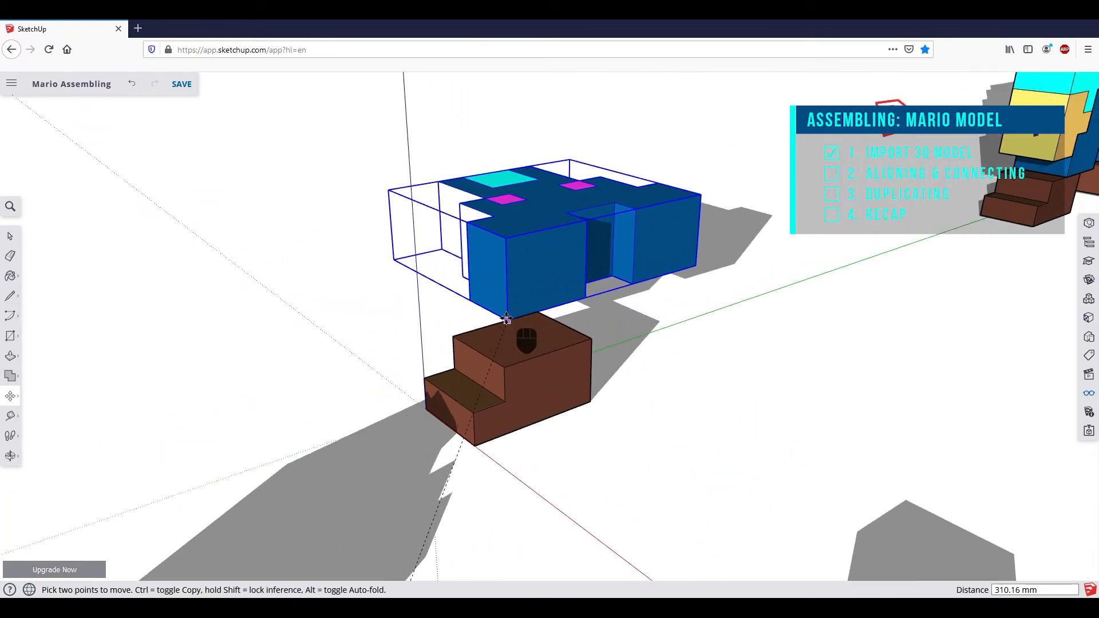
{"action": "left_click", "coordinate": [501, 319]}
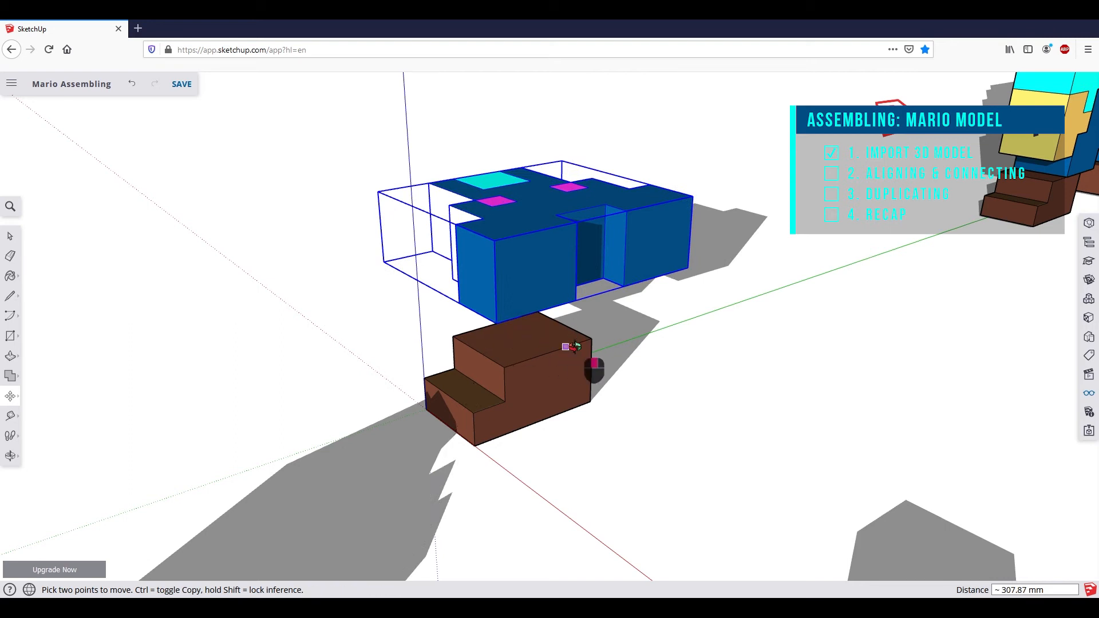
Rotate the dark blue overalls 90° about the green axis at the leg's lower corner so they stand upright on the shoe.
{"action": "middle_click_drag", "start_coordinate": [569, 346], "coordinate": [755, 370]}
{"action": "key", "text": "q"}
{"action": "middle_click_drag", "start_coordinate": [640, 322], "coordinate": [675, 315]}
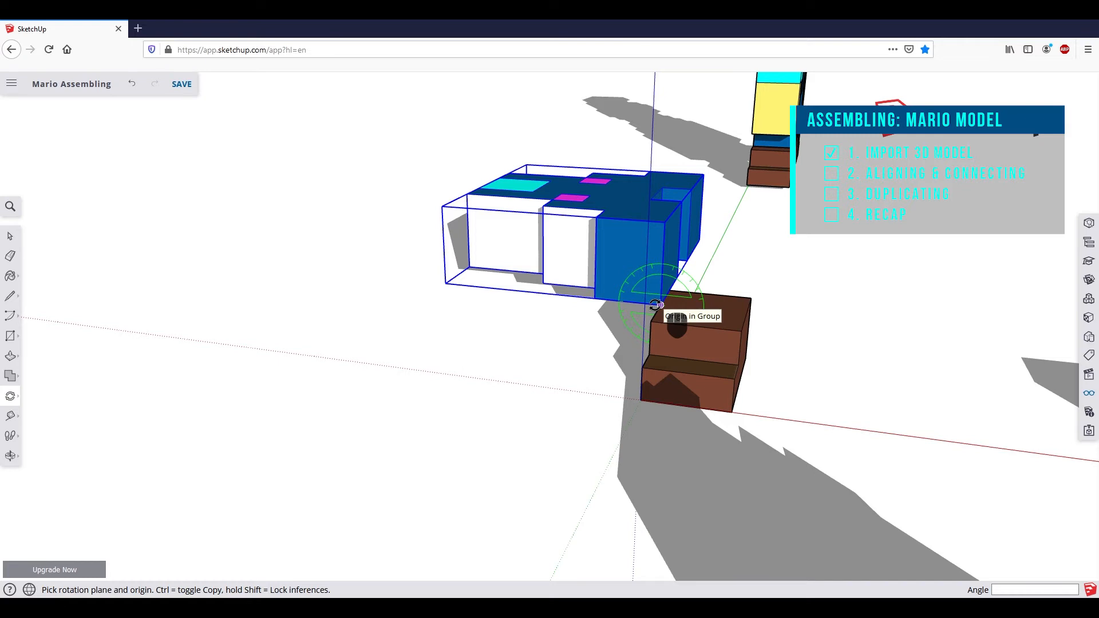
{"action": "middle_click_drag", "start_coordinate": [657, 305], "coordinate": [610, 310]}
{"action": "left_click_drag", "start_coordinate": [611, 310], "coordinate": [613, 228]}
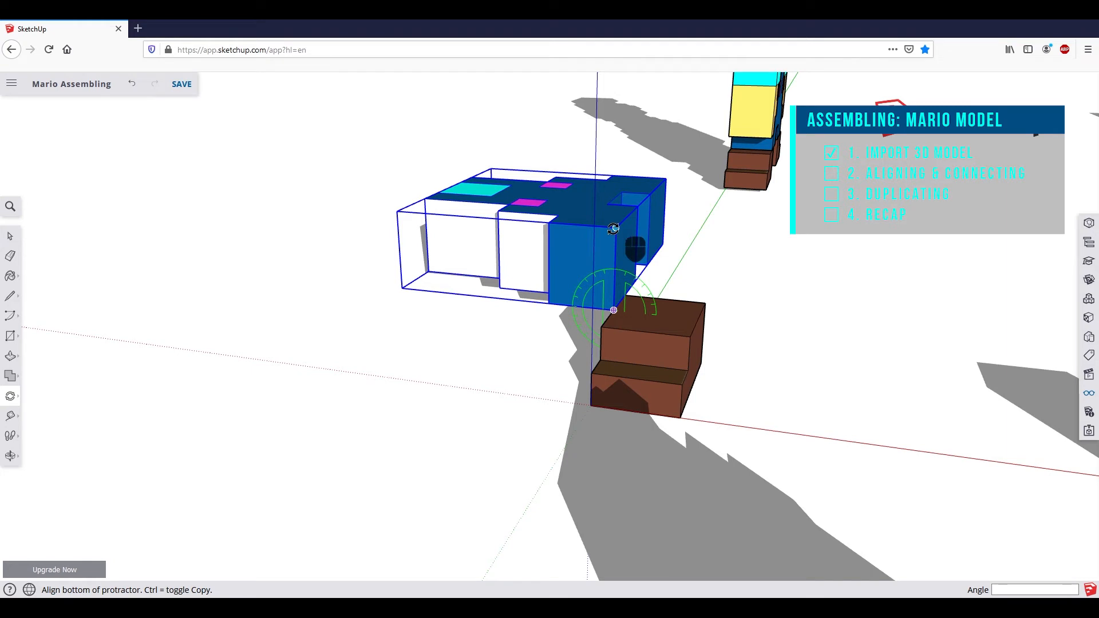
{"action": "left_click", "coordinate": [613, 228]}
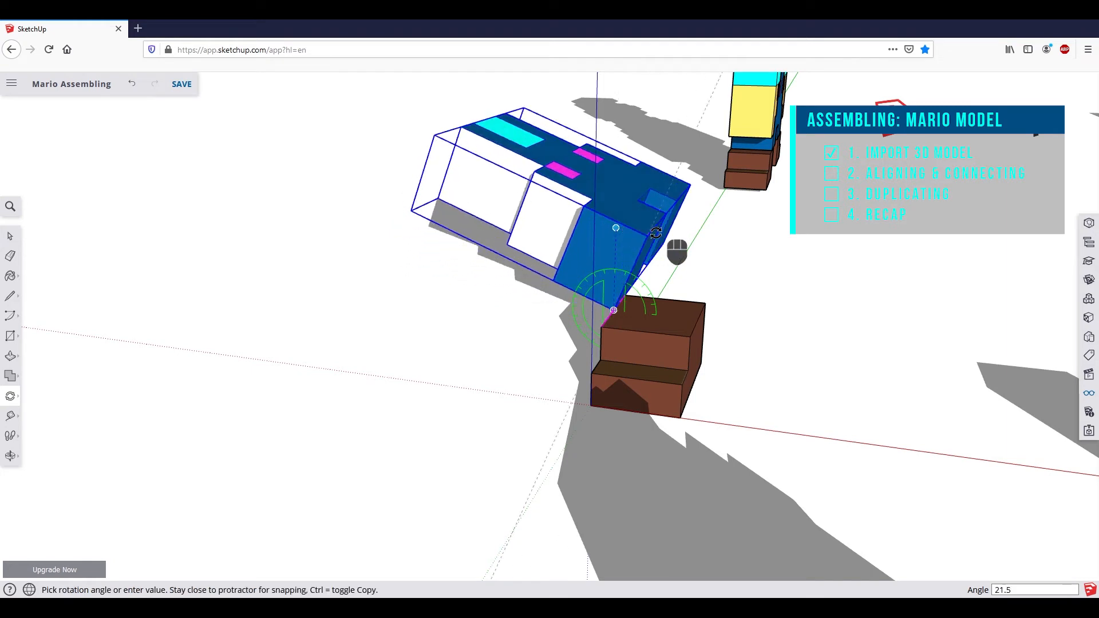
{"action": "left_click", "coordinate": [735, 328]}
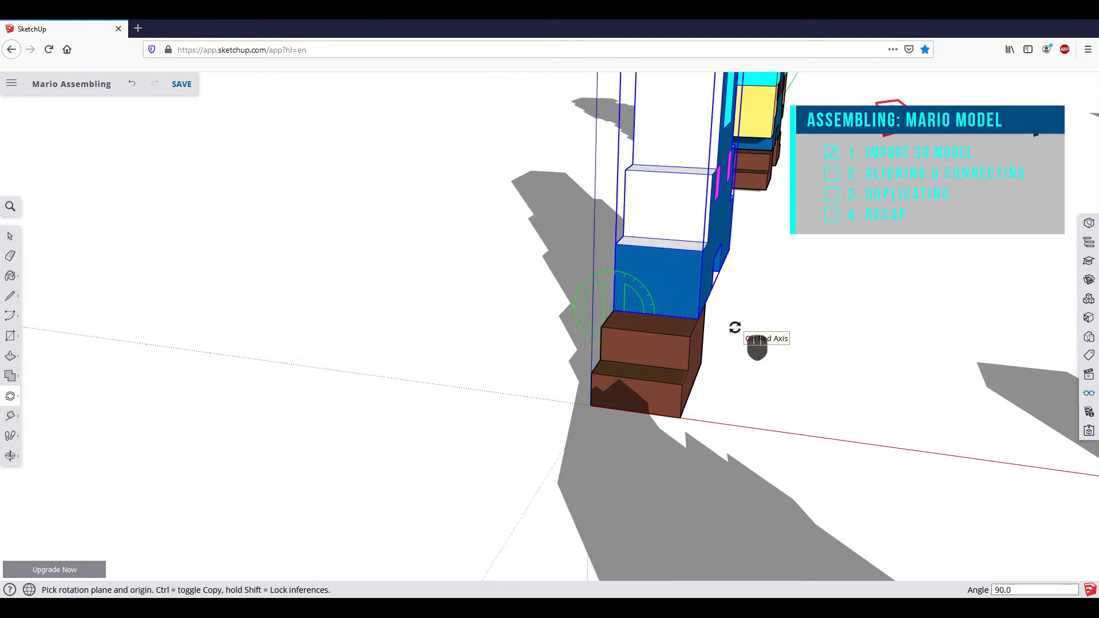
Rotate a copy of the brown shoe half a turn about the blue axis at the midpoint of the gap between the overalls' legs.
{"action": "scroll", "coordinate": [735, 328], "scroll_direction": "down", "scroll_amount": 5}
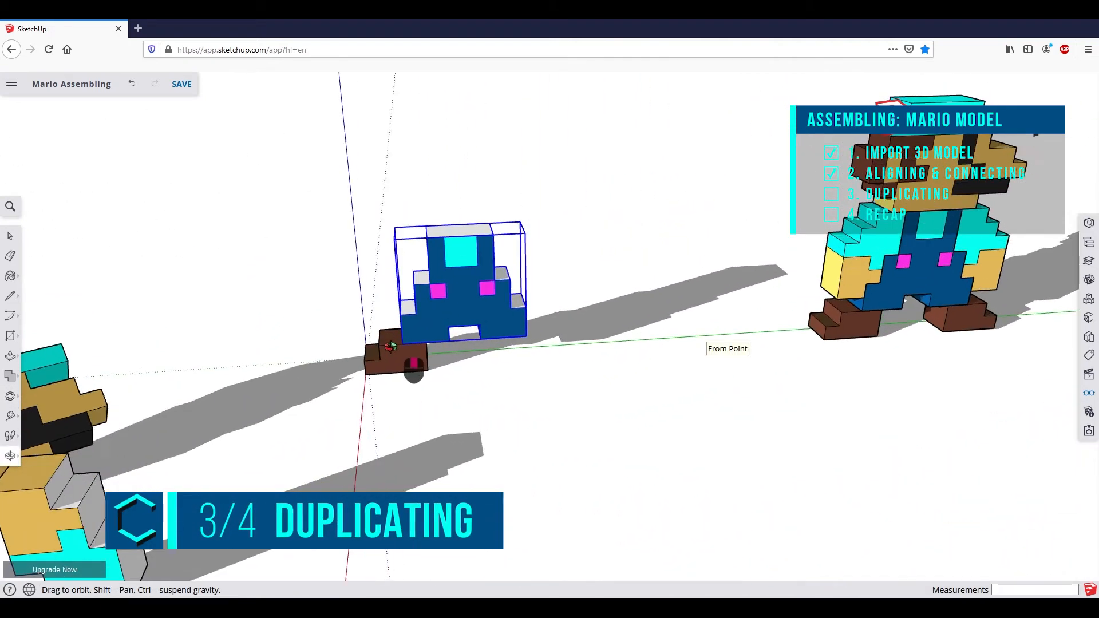
{"action": "middle_click_drag", "start_coordinate": [391, 346], "coordinate": [346, 367]}
{"action": "scroll", "coordinate": [312, 375], "scroll_direction": "up", "scroll_amount": 4}
{"action": "middle_click_drag", "start_coordinate": [682, 373], "coordinate": [607, 414], "text": "shift"}
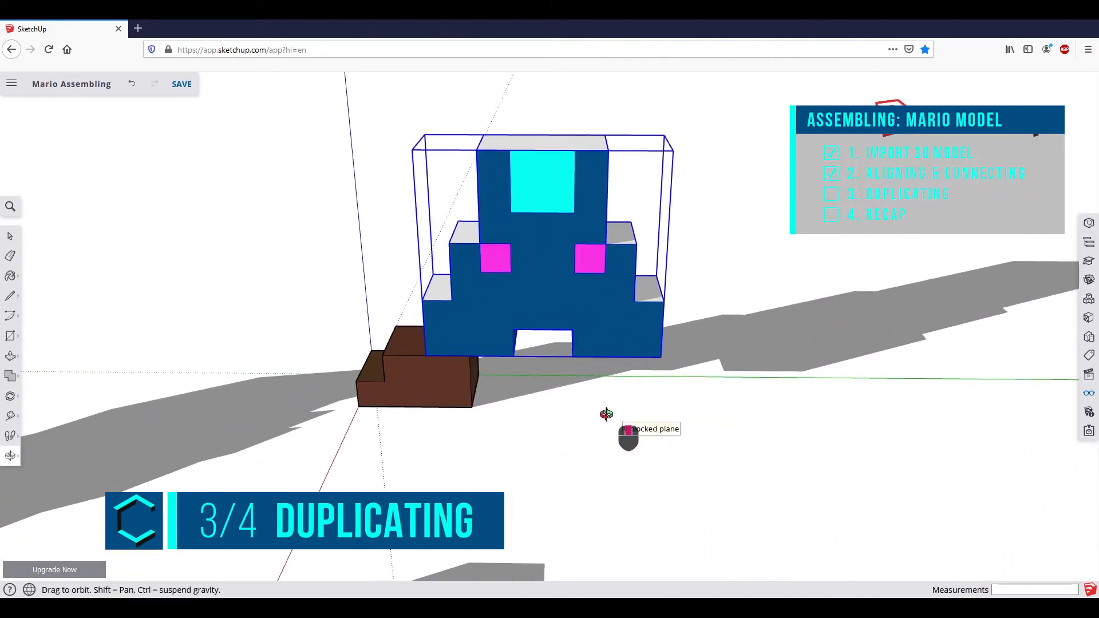
{"action": "left_click", "coordinate": [449, 385]}
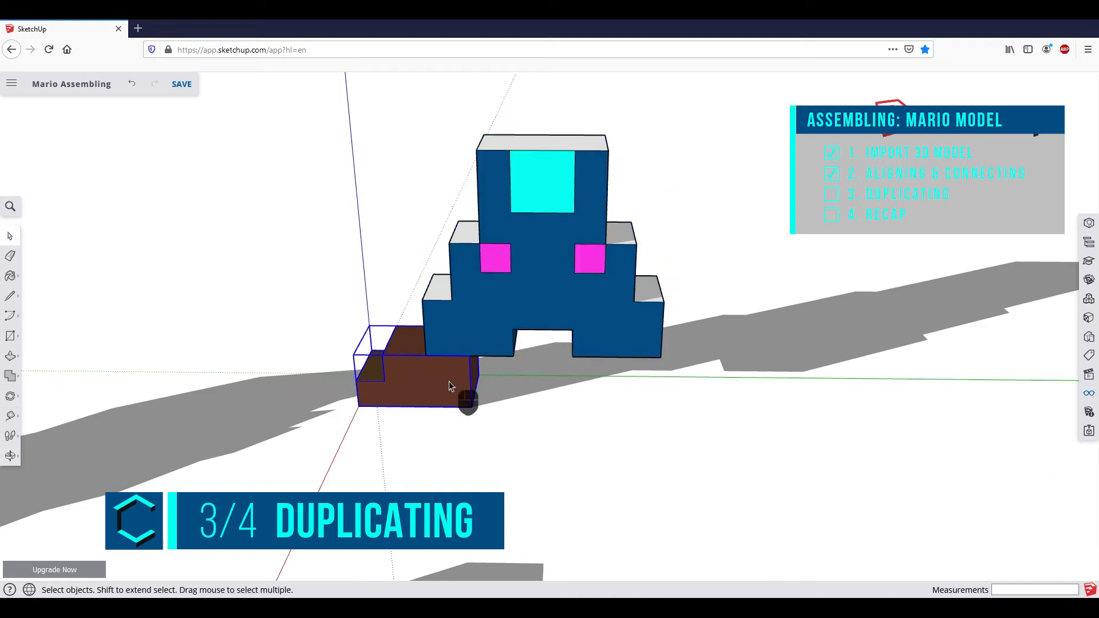
{"action": "key", "text": "q"}
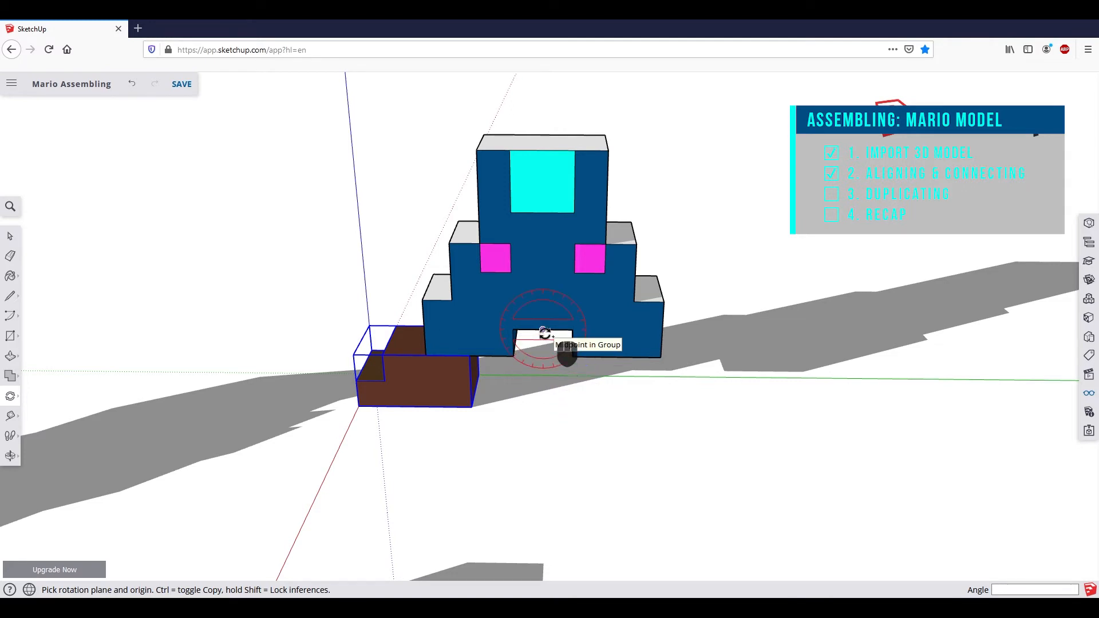
{"action": "key", "text": "Up"}
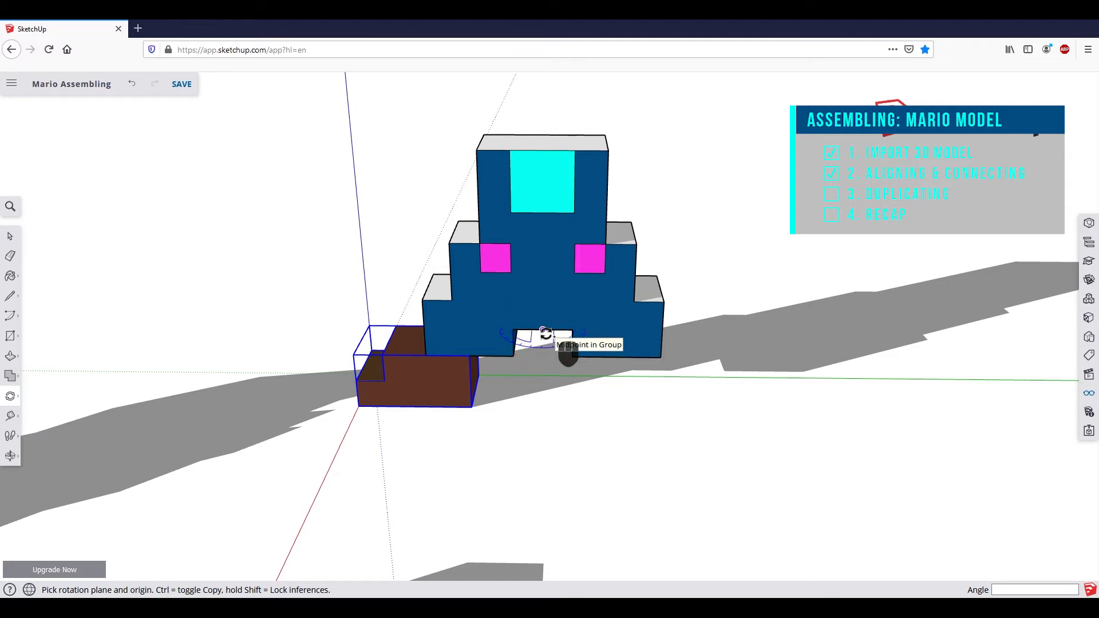
{"action": "left_click", "coordinate": [544, 332]}
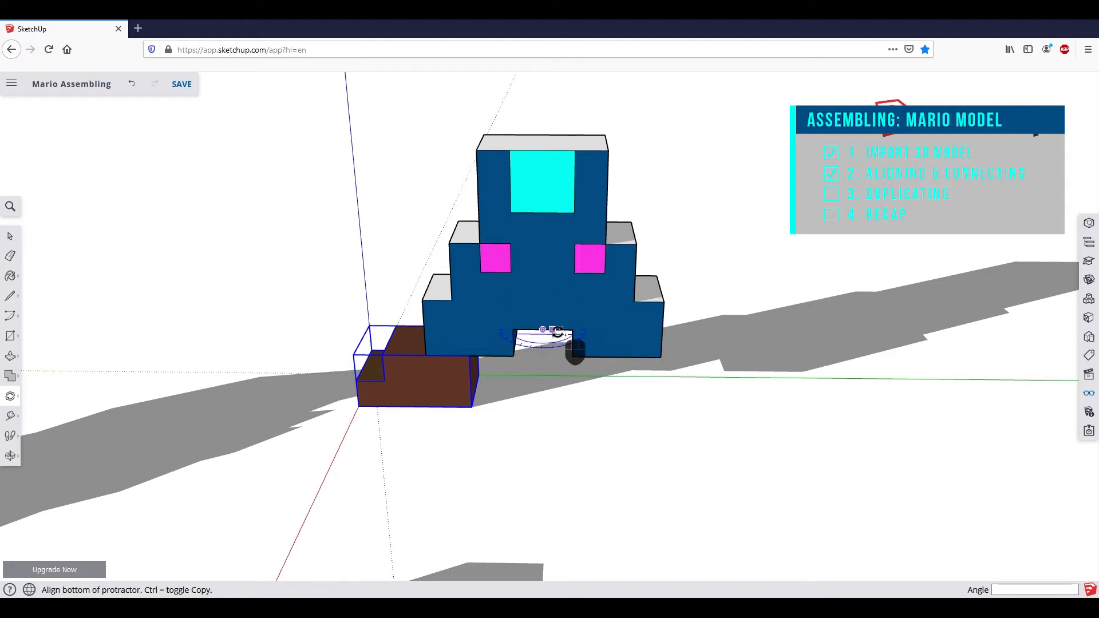
{"action": "left_click", "coordinate": [663, 331]}
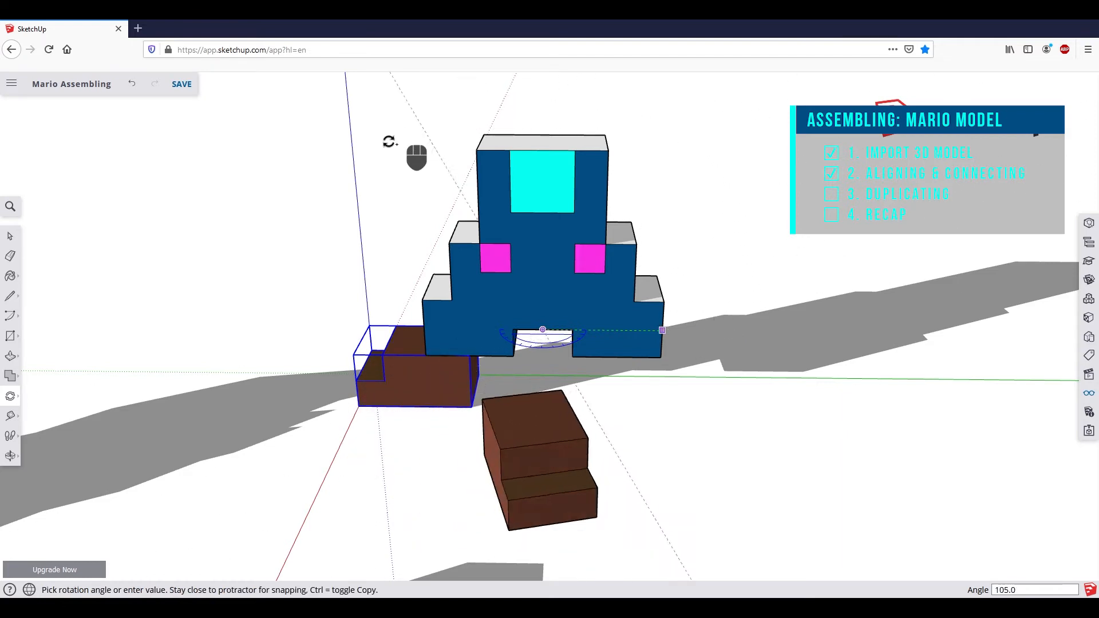
{"action": "left_click", "coordinate": [231, 327]}
Move the copied shoe by its heel's top front corner to the heel's top back corner, under the overalls' other leg.
{"action": "middle_click_drag", "start_coordinate": [503, 466], "coordinate": [257, 413]}
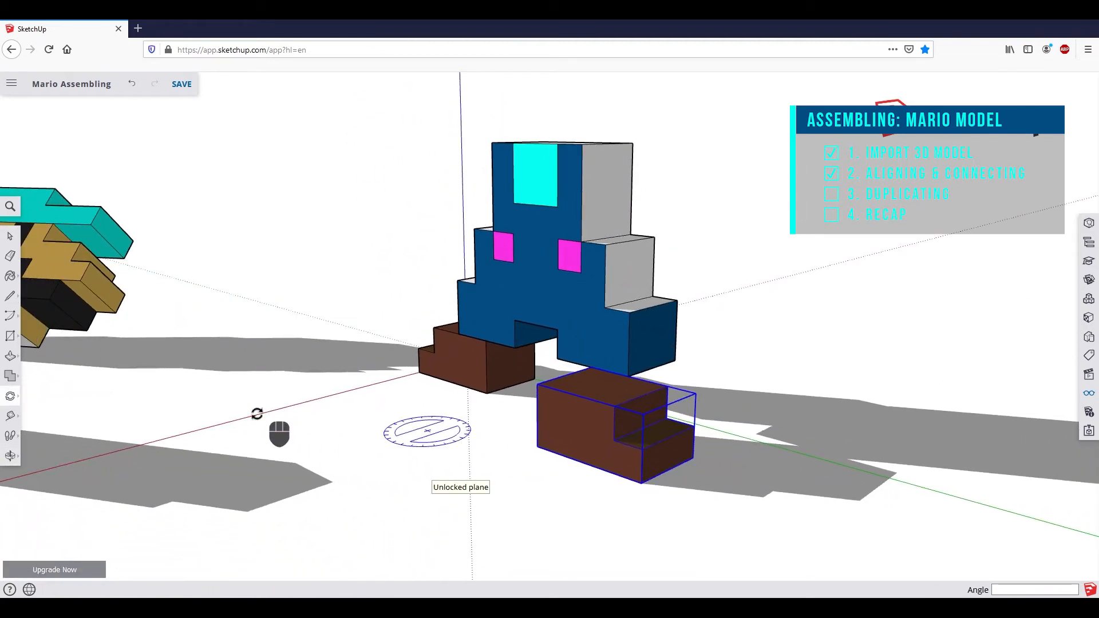
{"action": "key", "text": "m"}
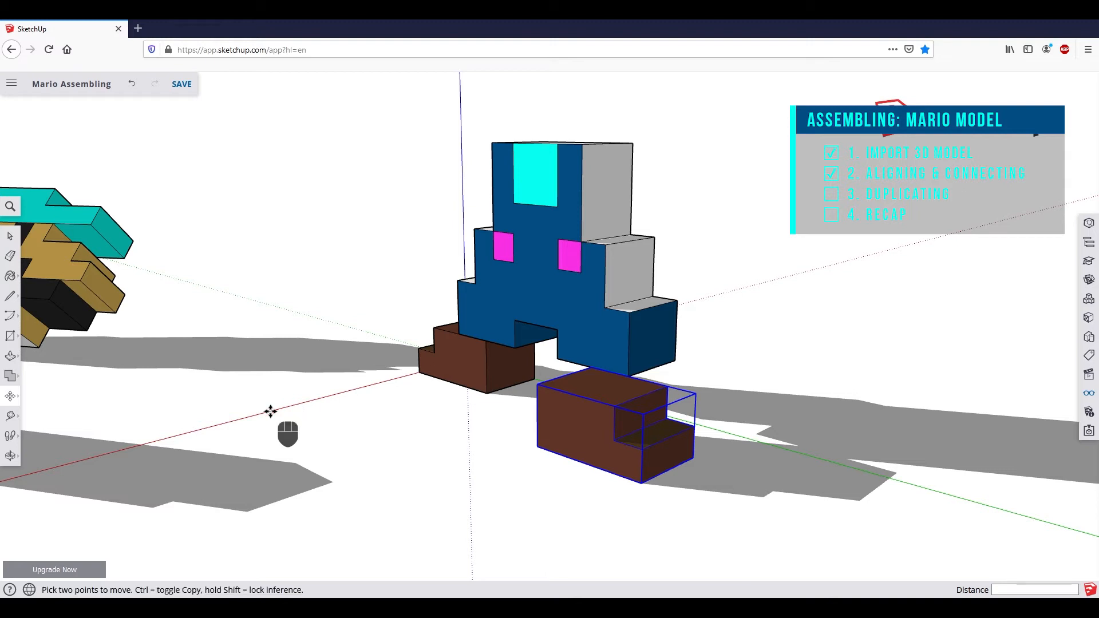
{"action": "left_click", "coordinate": [539, 385]}
{"action": "left_click_drag", "start_coordinate": [538, 386], "coordinate": [591, 367]}
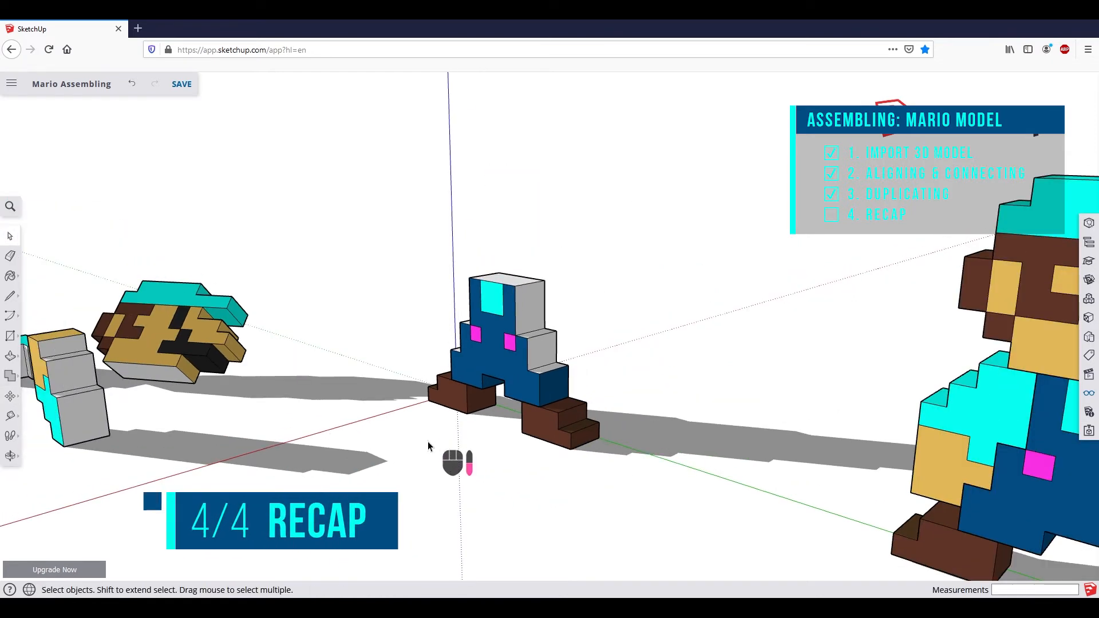
Move the loose turquoise arm lying beyond the head by its vertical edge midpoint to the midpoint of the overalls' top side edge.
{"action": "middle_click_drag", "start_coordinate": [429, 444], "coordinate": [395, 484]}
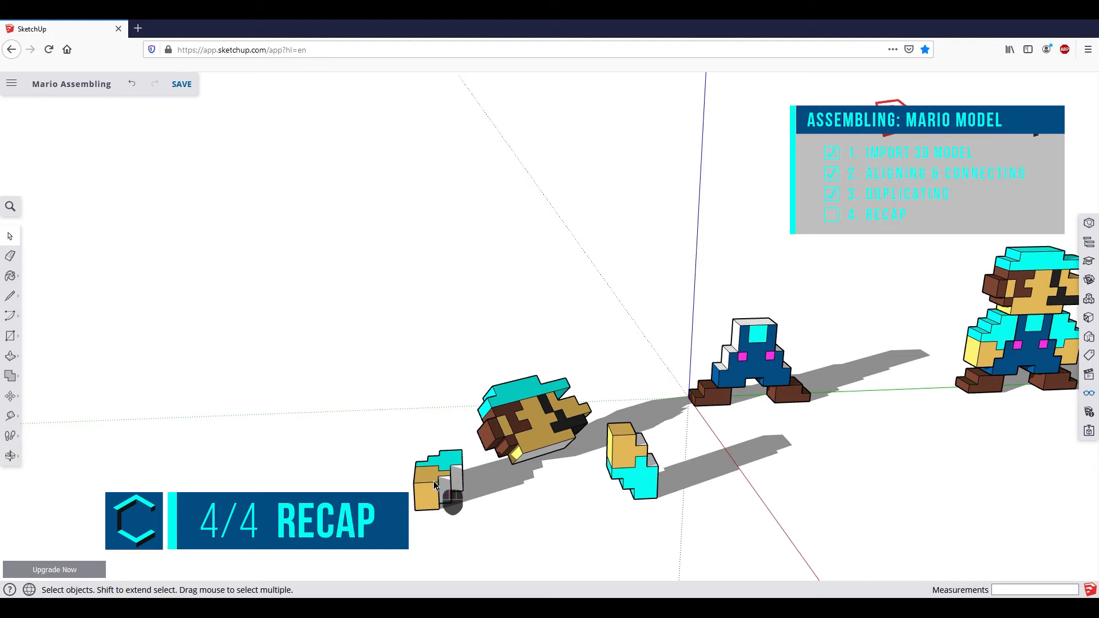
{"action": "left_click", "coordinate": [434, 485]}
{"action": "middle_click_drag", "start_coordinate": [434, 485], "coordinate": [826, 406]}
{"action": "scroll", "coordinate": [859, 441], "scroll_direction": "up", "scroll_amount": 3}
{"action": "key", "text": "m"}
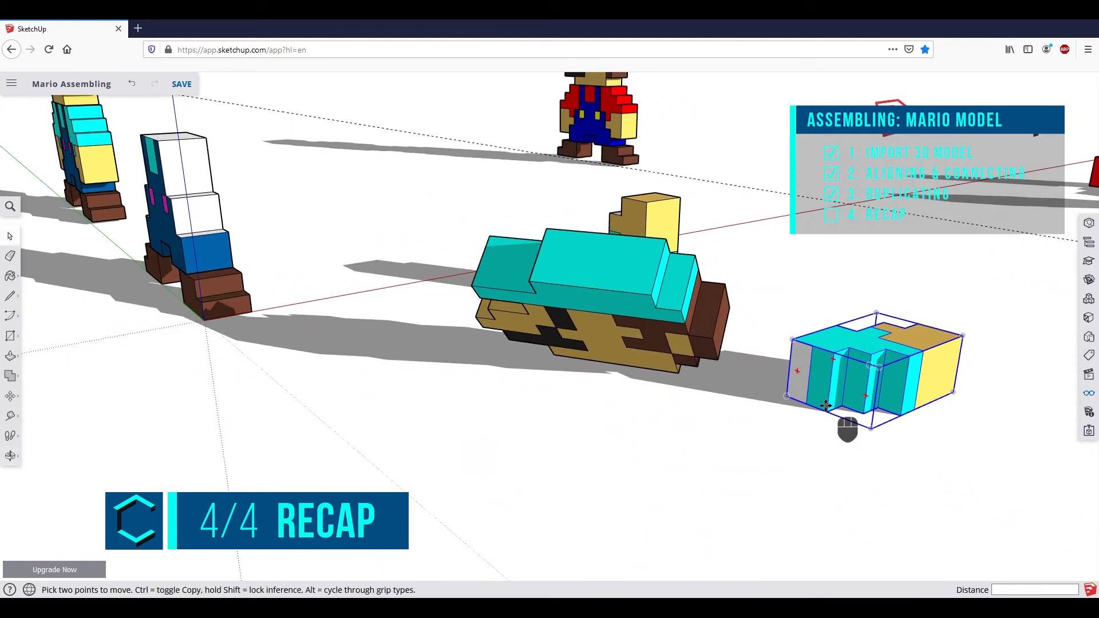
{"action": "left_click", "coordinate": [789, 384]}
{"action": "middle_click_drag", "start_coordinate": [376, 358], "coordinate": [534, 307]}
{"action": "scroll", "coordinate": [456, 352], "scroll_direction": "up", "scroll_amount": 3}
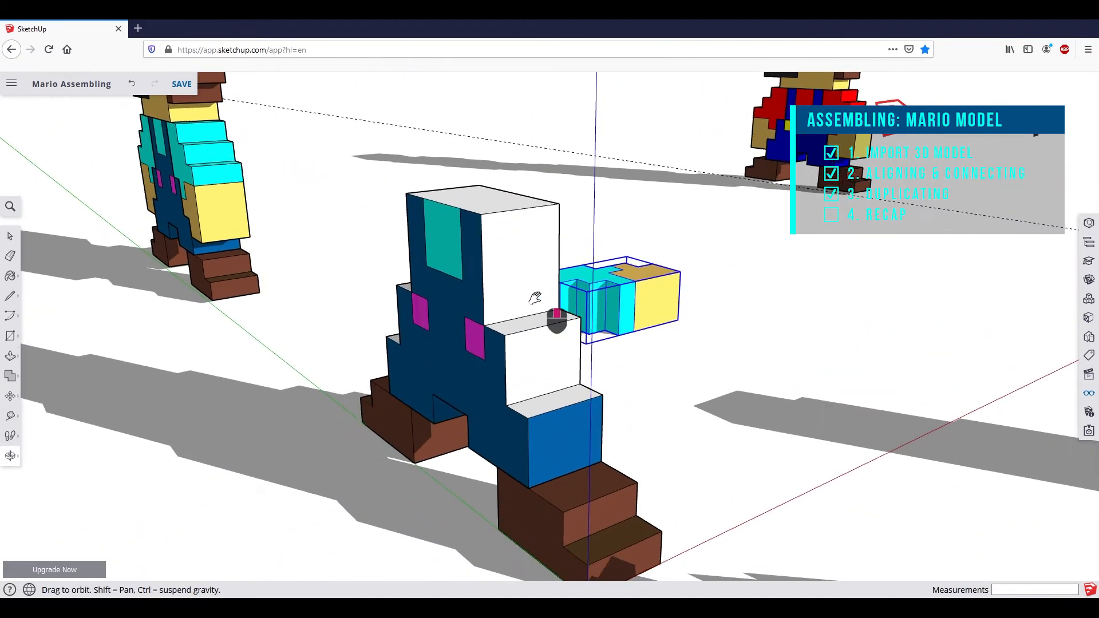
{"action": "left_click", "coordinate": [523, 209]}
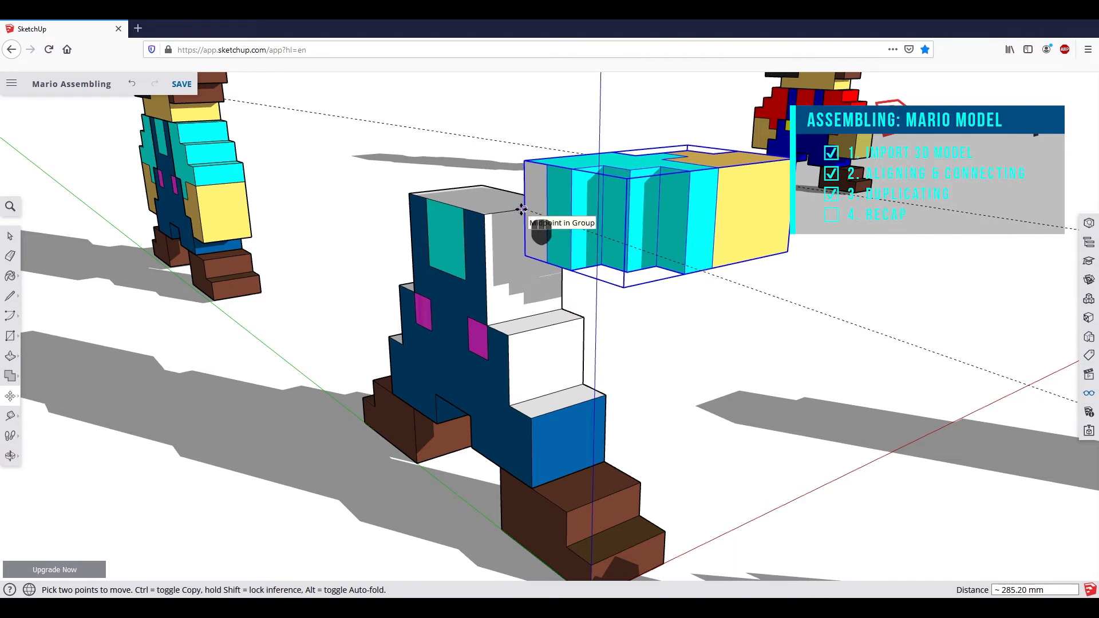
Rotate the arm 90° about the green axis at that edge midpoint so it hangs down beside the overalls, and deselect it.
{"action": "key", "text": "q"}
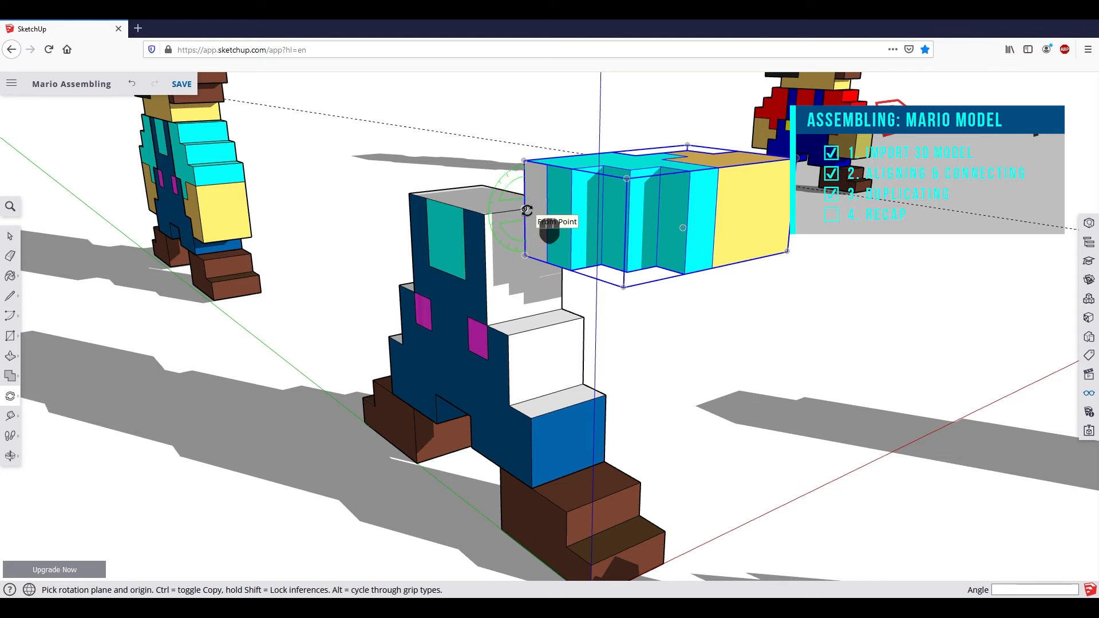
{"action": "left_click", "coordinate": [524, 209]}
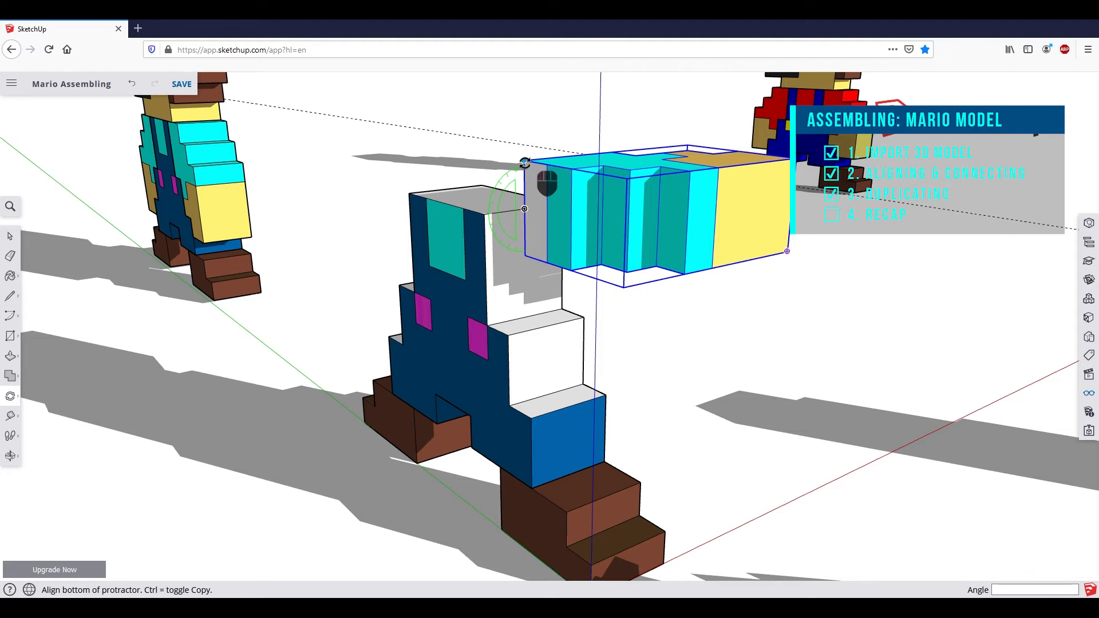
{"action": "left_click", "coordinate": [525, 163]}
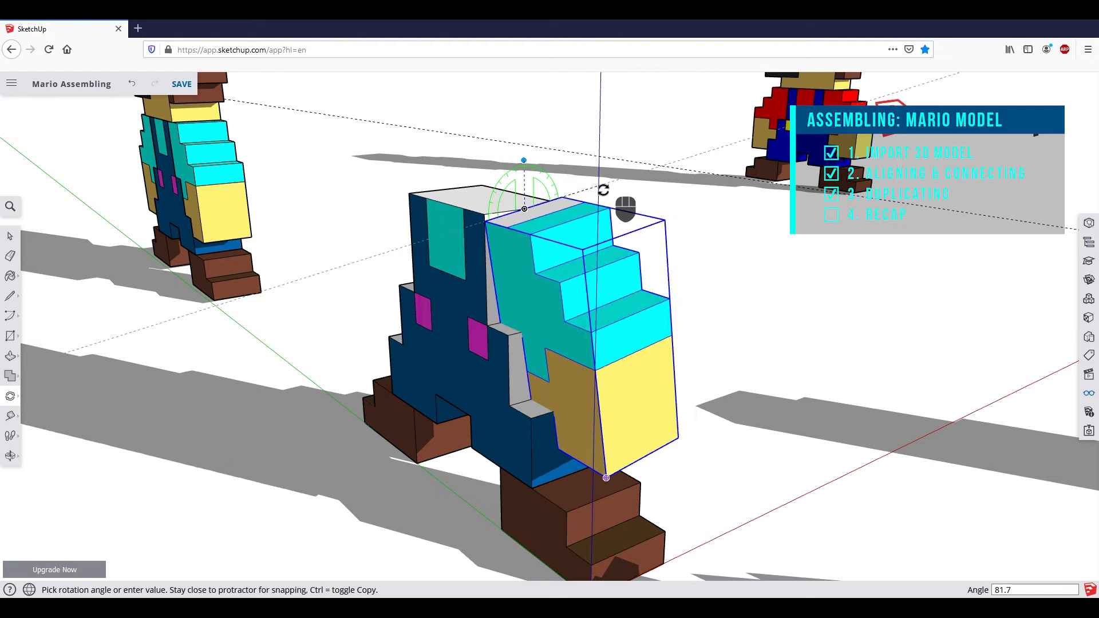
{"action": "left_click", "coordinate": [607, 200]}
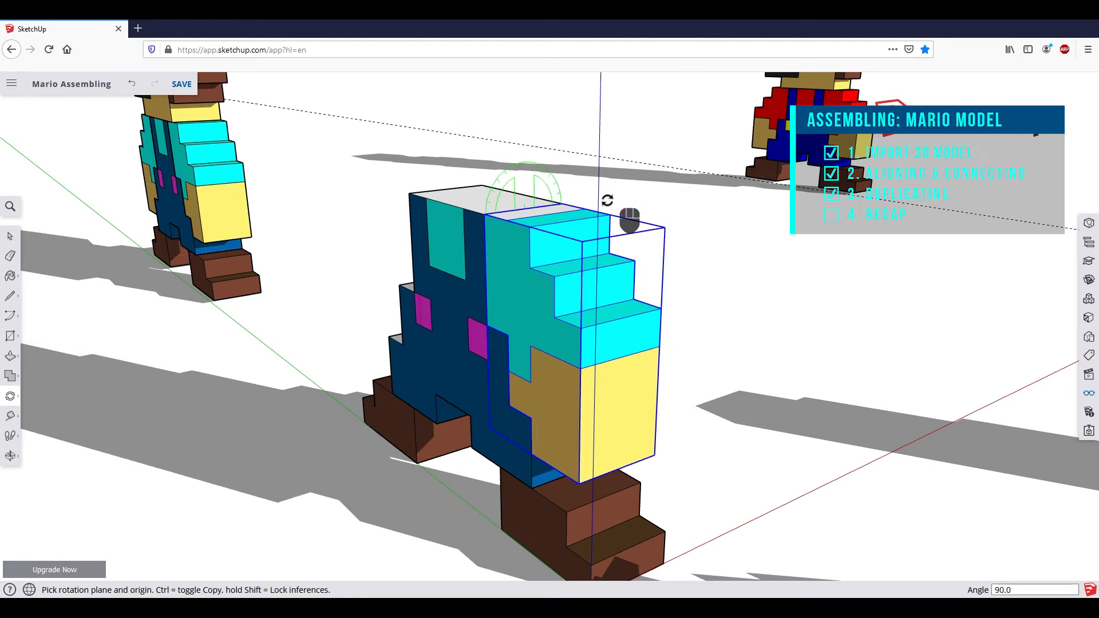
{"action": "key", "text": "space"}
{"action": "left_click", "coordinate": [777, 330]}
Move the remaining loose arm by its lower front corner to the overalls' top front corner on the side without an arm.
{"action": "scroll", "coordinate": [779, 328], "scroll_direction": "down", "scroll_amount": 3}
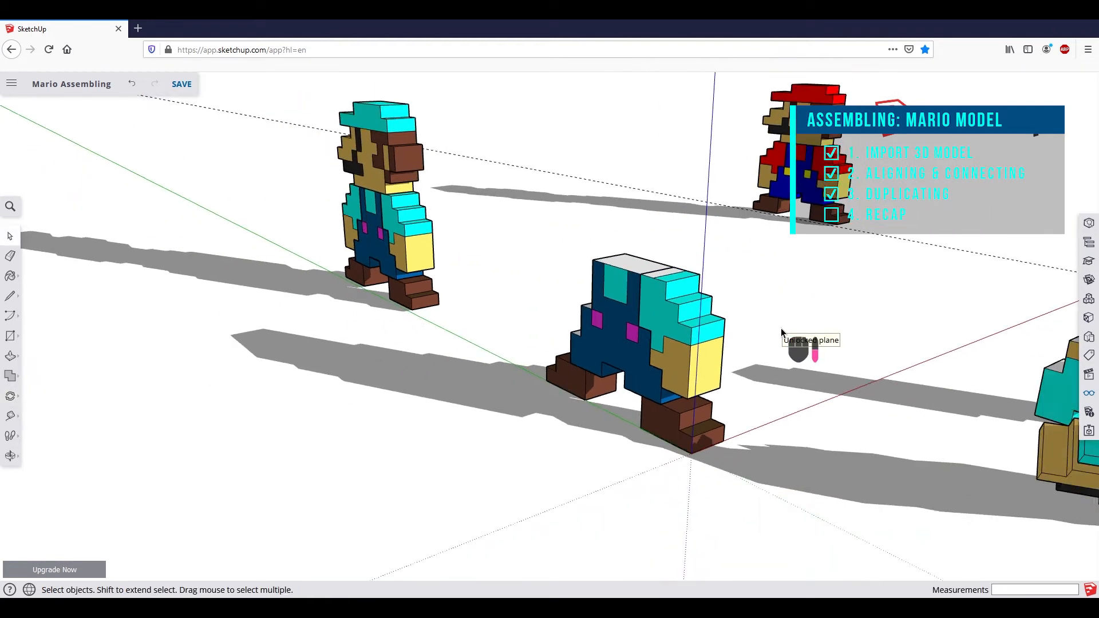
{"action": "middle_click_drag", "start_coordinate": [653, 466], "coordinate": [366, 395]}
{"action": "scroll", "coordinate": [106, 373], "scroll_direction": "up", "scroll_amount": 2}
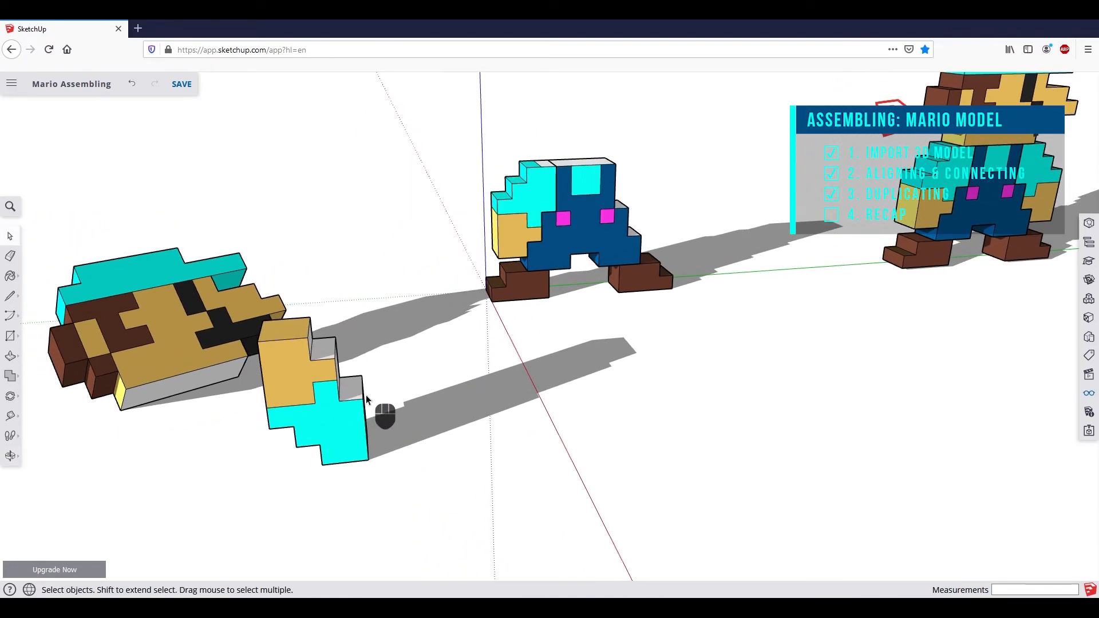
{"action": "left_click", "coordinate": [339, 430]}
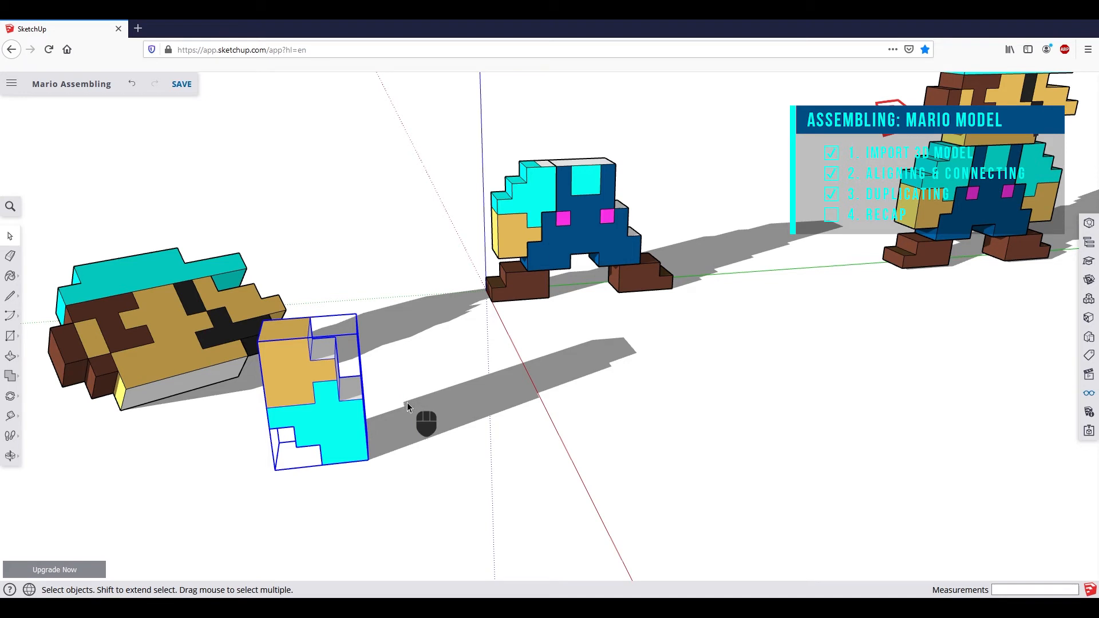
{"action": "key", "text": "m"}
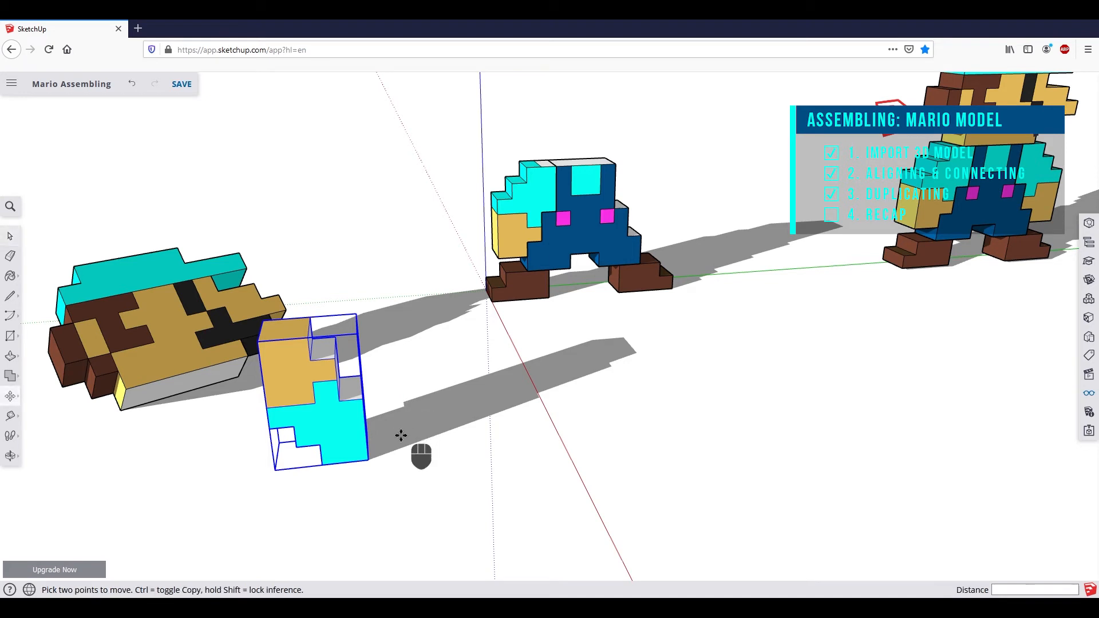
{"action": "left_click", "coordinate": [371, 460]}
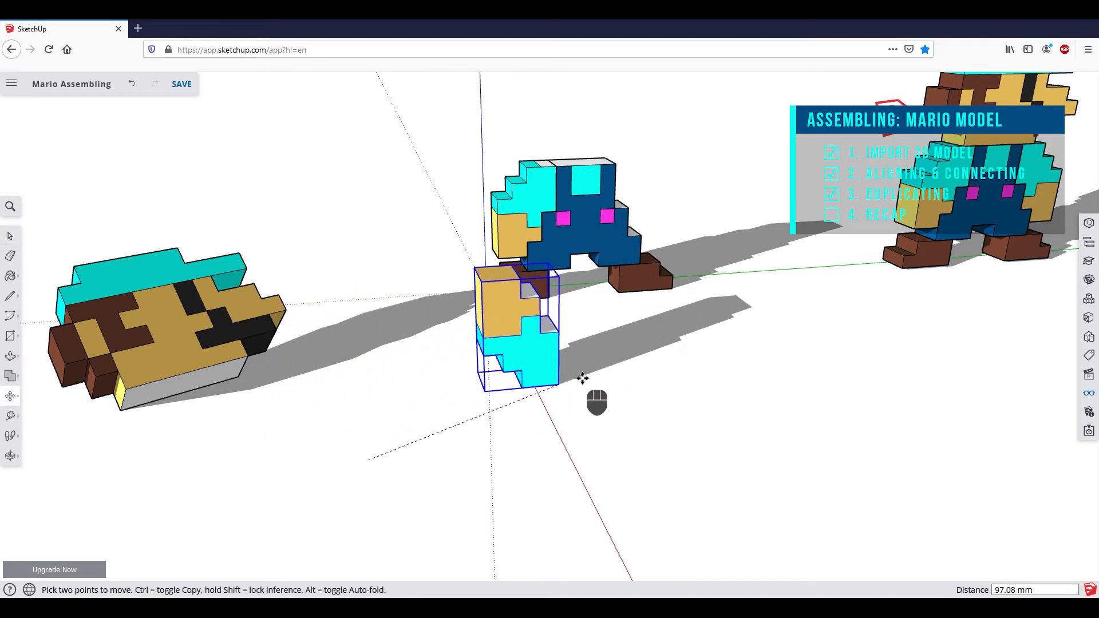
{"action": "middle_click_drag", "start_coordinate": [734, 235], "coordinate": [701, 370]}
{"action": "scroll", "coordinate": [701, 371], "scroll_direction": "up", "scroll_amount": 5}
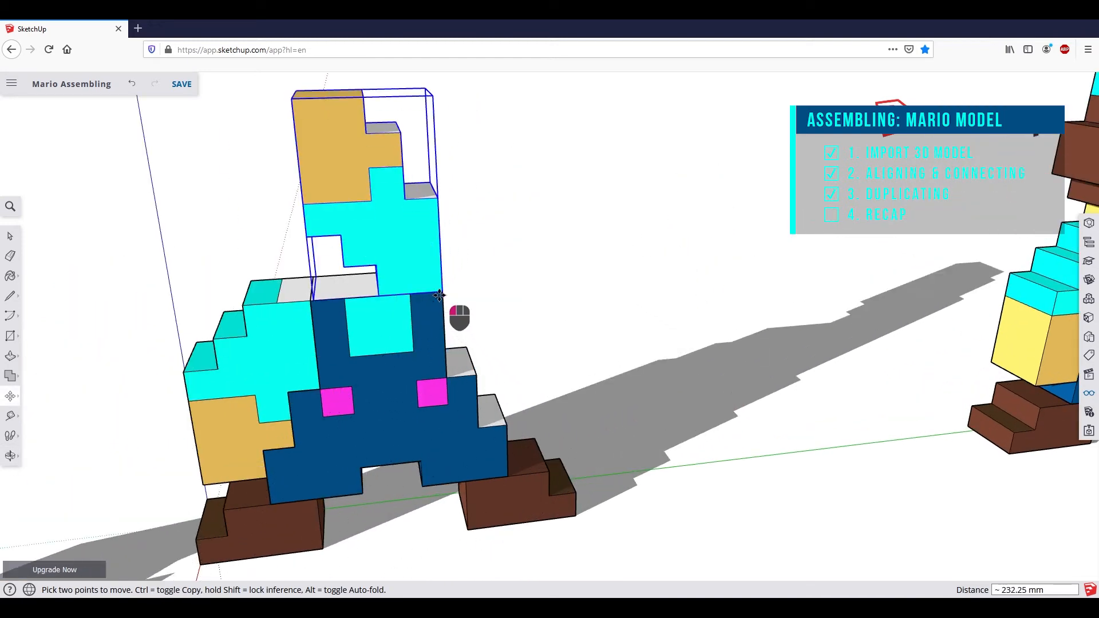
{"action": "left_click", "coordinate": [438, 295]}
Rotate the second arm 180° about the red axis at the overalls' top front corner so it hangs beside the overalls.
{"action": "middle_click_drag", "start_coordinate": [292, 382], "coordinate": [206, 309]}
{"action": "key", "text": "q"}
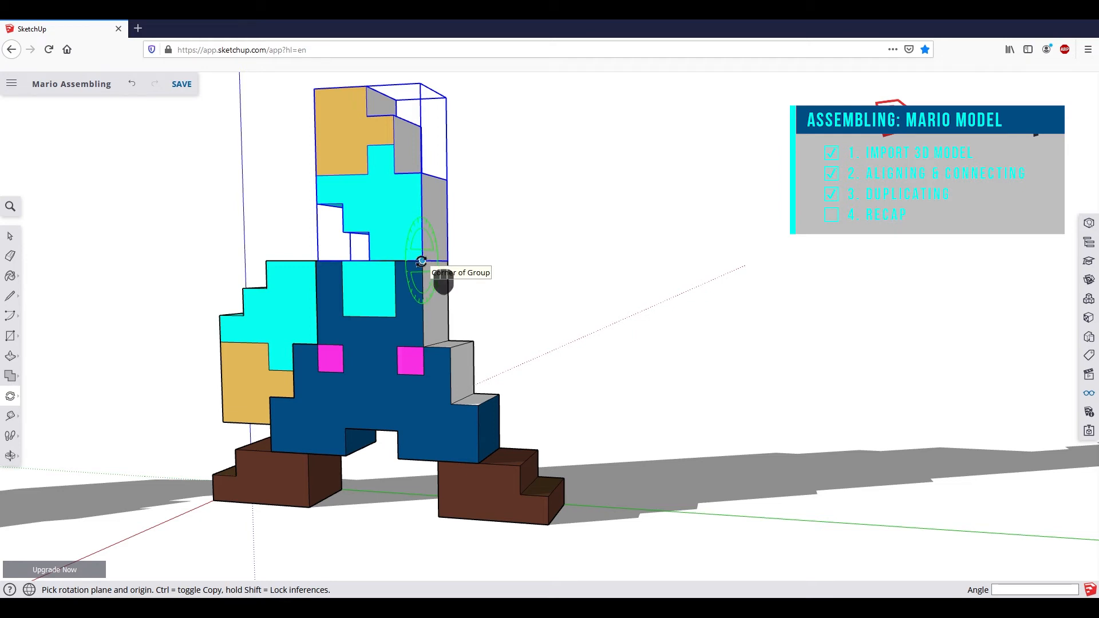
{"action": "middle_click_drag", "start_coordinate": [421, 261], "coordinate": [456, 265]}
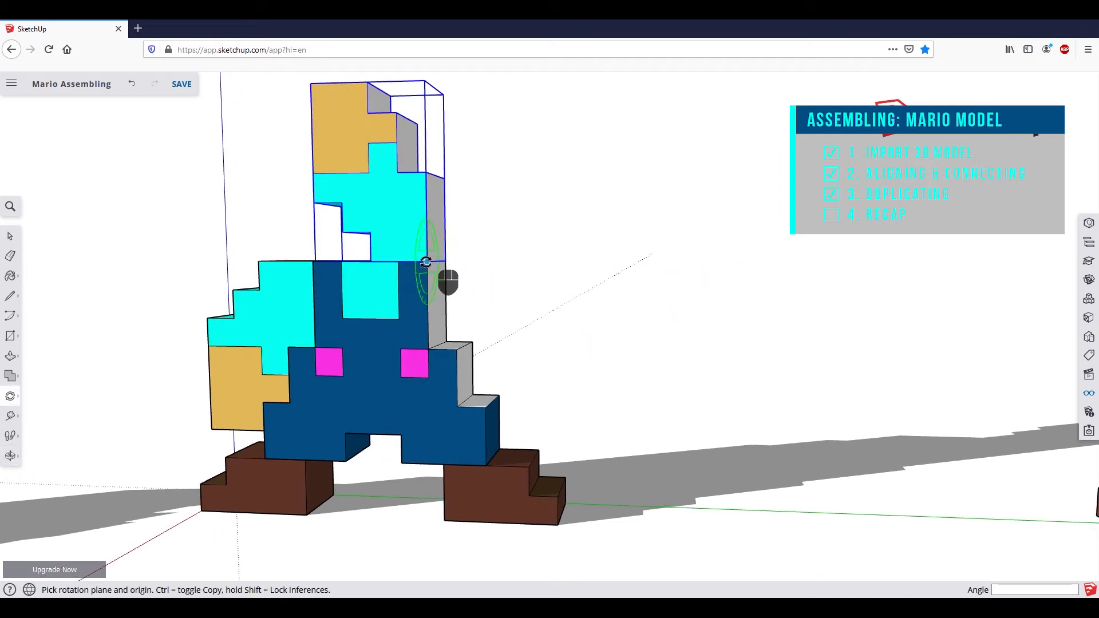
{"action": "key", "text": "Right"}
{"action": "left_click", "coordinate": [426, 261]}
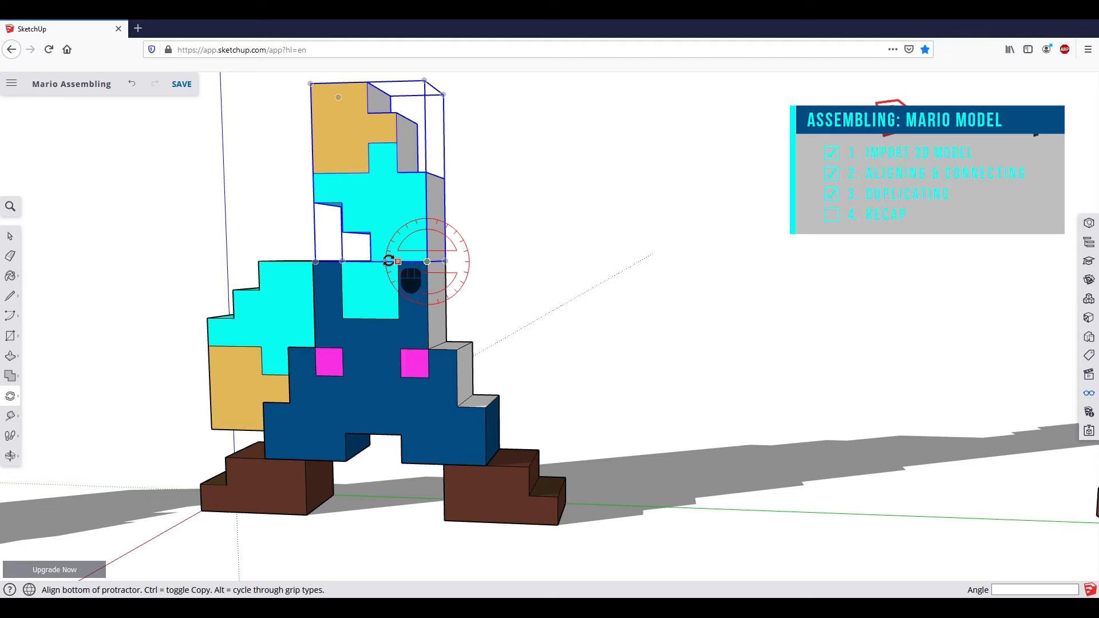
{"action": "left_click", "coordinate": [370, 260]}
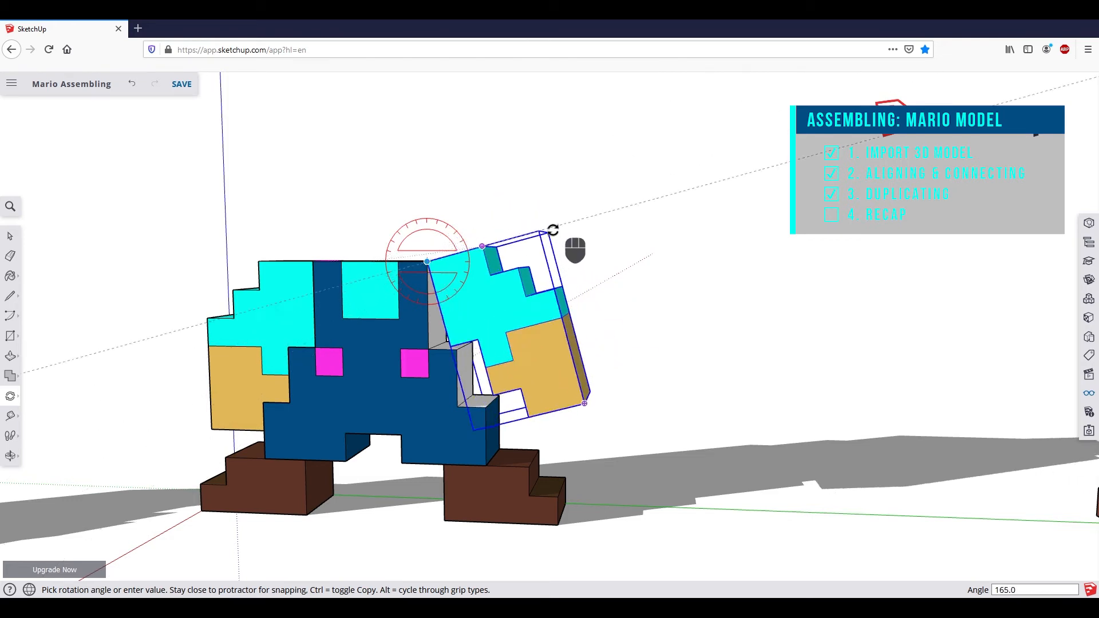
{"action": "left_click", "coordinate": [560, 262]}
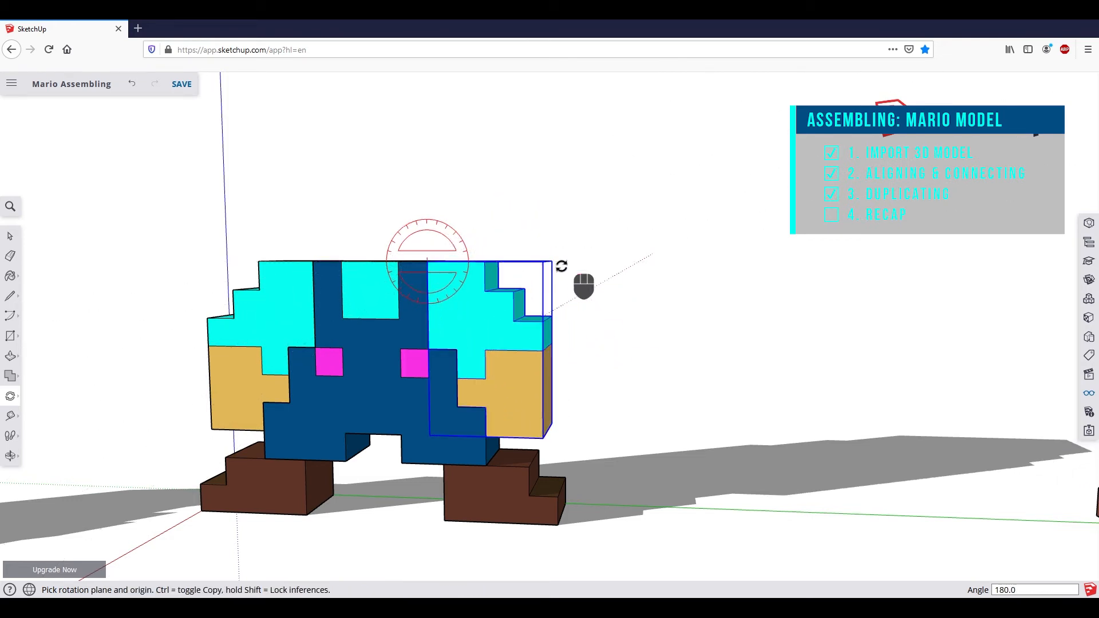
{"action": "middle_click_drag", "start_coordinate": [617, 489], "coordinate": [314, 511]}
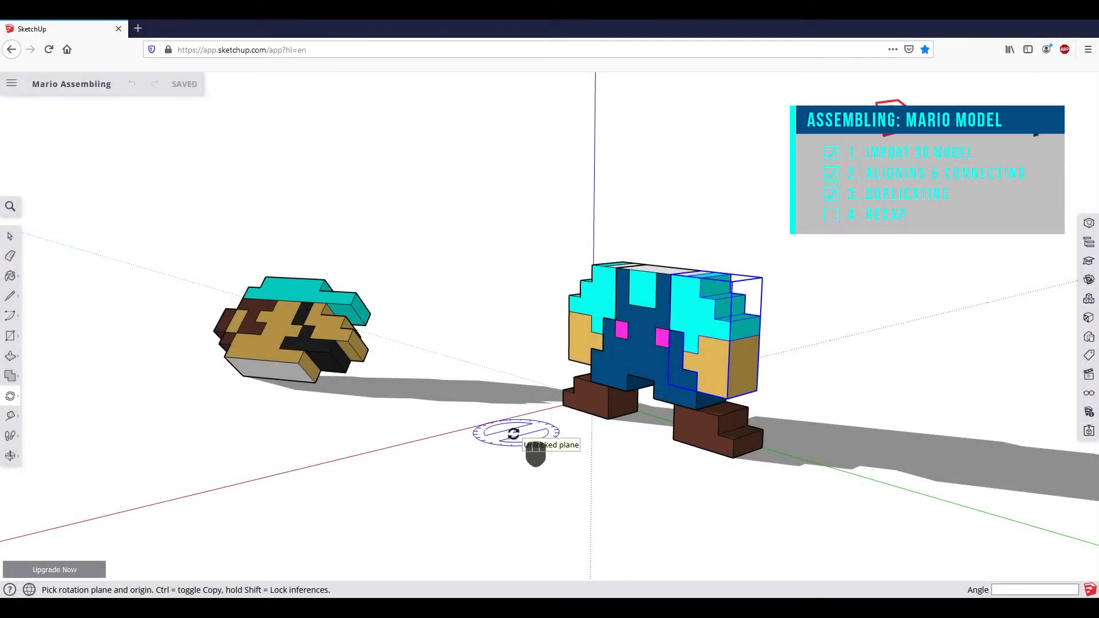
{"action": "middle_click_drag", "start_coordinate": [183, 386], "coordinate": [523, 424]}
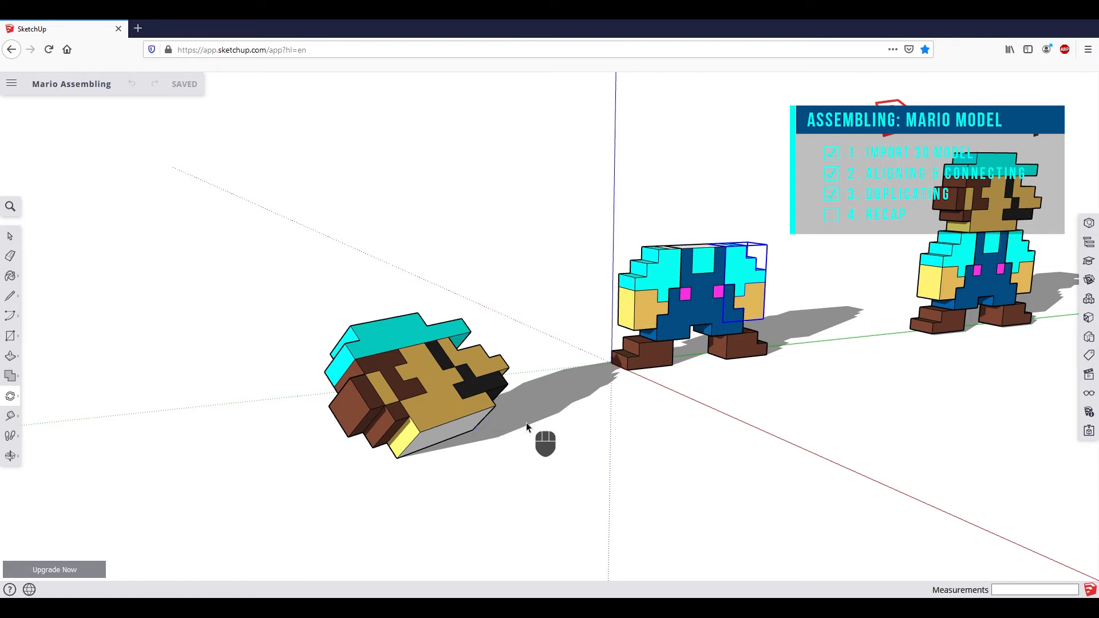
Move the loose turquoise-capped head by the midpoint of its neck's lower front edge to the midpoint of the overalls' top front edge.
{"action": "key", "text": "space"}
{"action": "left_click", "coordinate": [452, 397]}
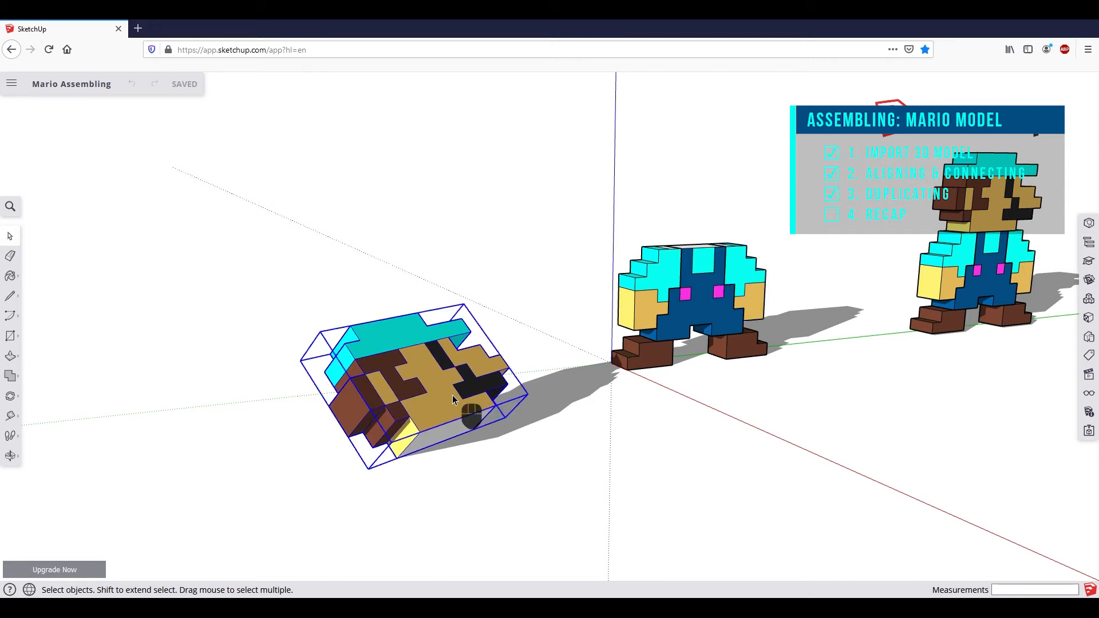
{"action": "key", "text": "m"}
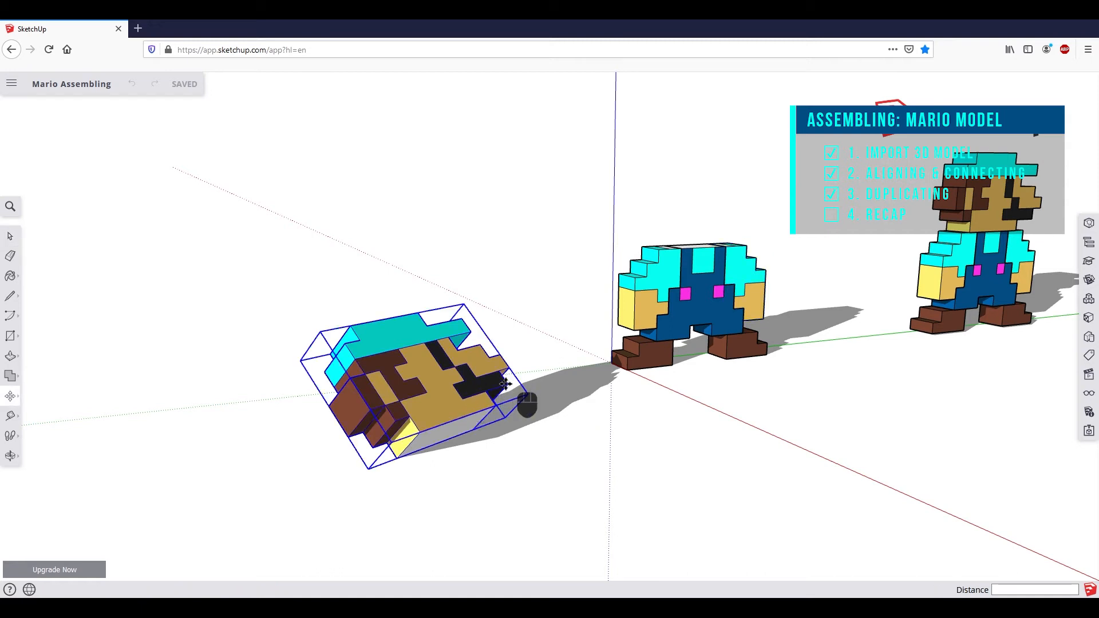
{"action": "left_click", "coordinate": [461, 418]}
{"action": "middle_click_drag", "start_coordinate": [641, 221], "coordinate": [564, 340]}
{"action": "scroll", "coordinate": [564, 340], "scroll_direction": "up", "scroll_amount": 3}
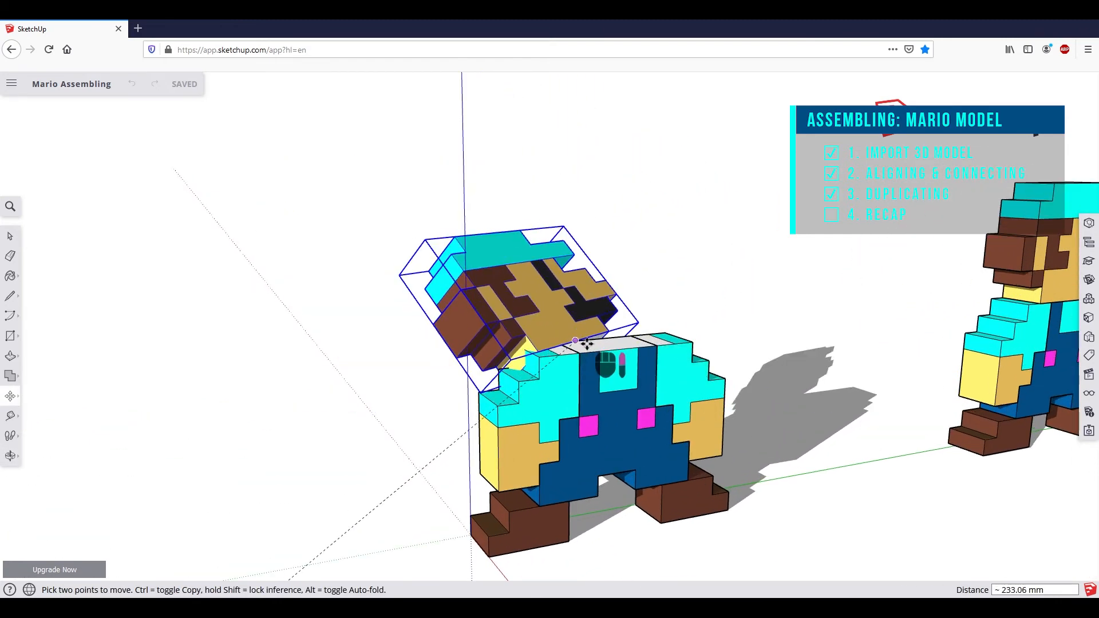
{"action": "left_click", "coordinate": [600, 351]}
Rotate the head about 49.1° about the green axis at its lower rear corner to align its back edge with the red axis.
{"action": "middle_click_drag", "start_coordinate": [420, 445], "coordinate": [561, 363]}
{"action": "scroll", "coordinate": [558, 395], "scroll_direction": "up", "scroll_amount": 2}
{"action": "middle_click_drag", "start_coordinate": [554, 420], "coordinate": [578, 404]}
{"action": "key", "text": "q"}
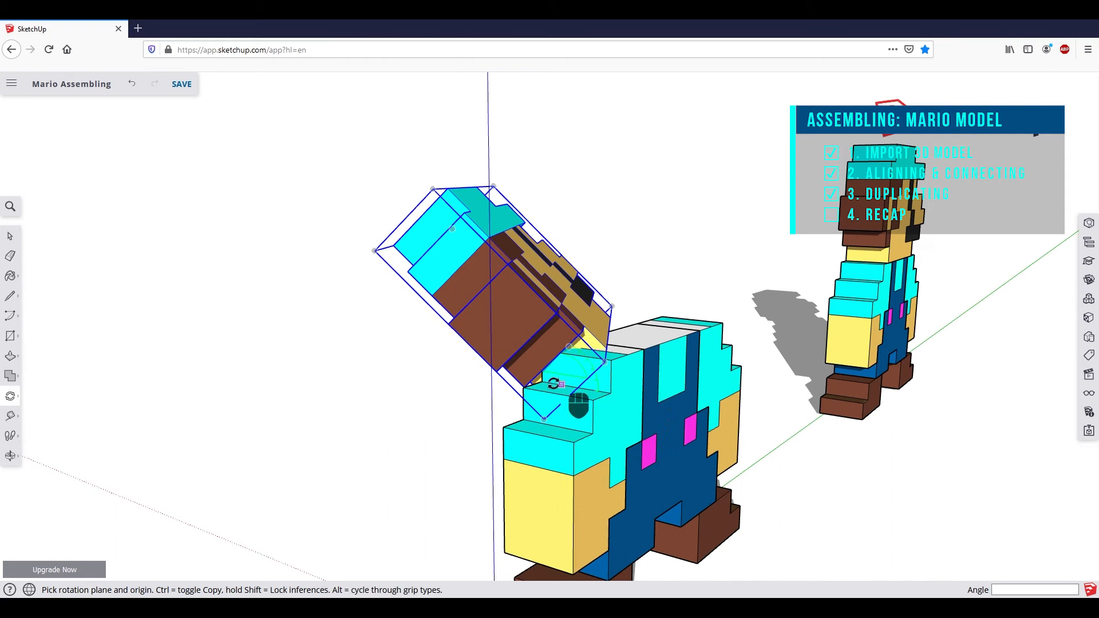
{"action": "key", "text": "Left"}
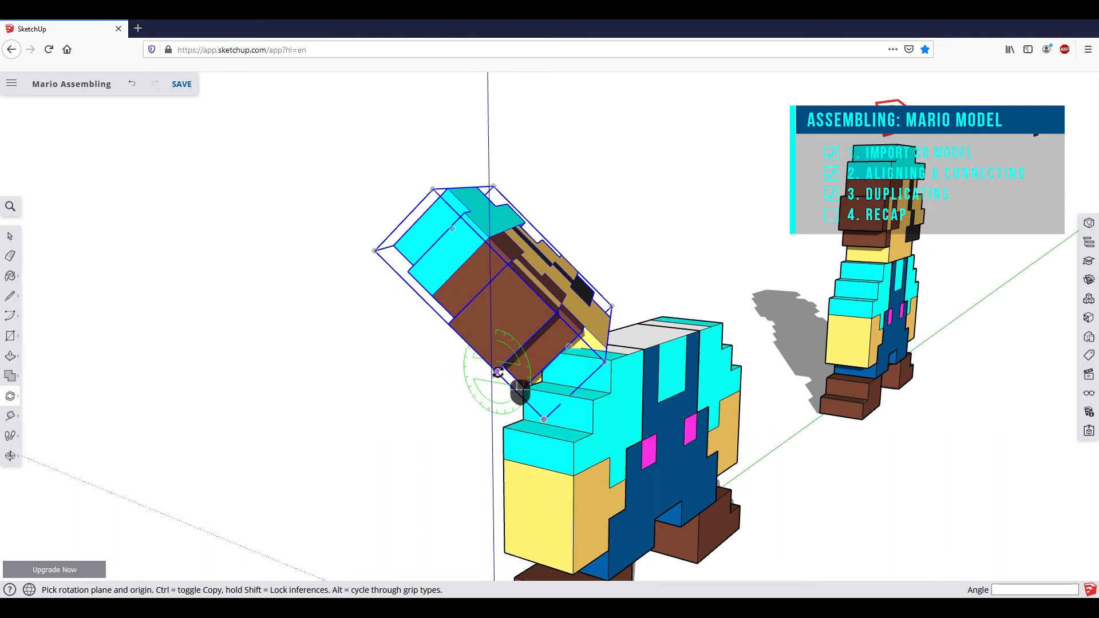
{"action": "left_click", "coordinate": [497, 372]}
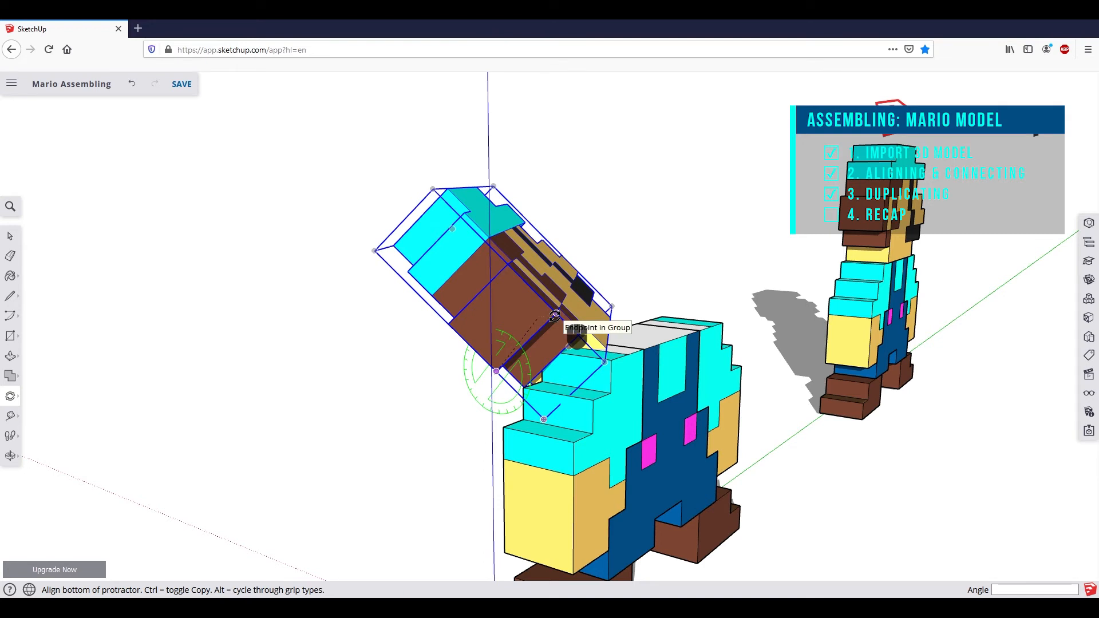
{"action": "left_click", "coordinate": [554, 315]}
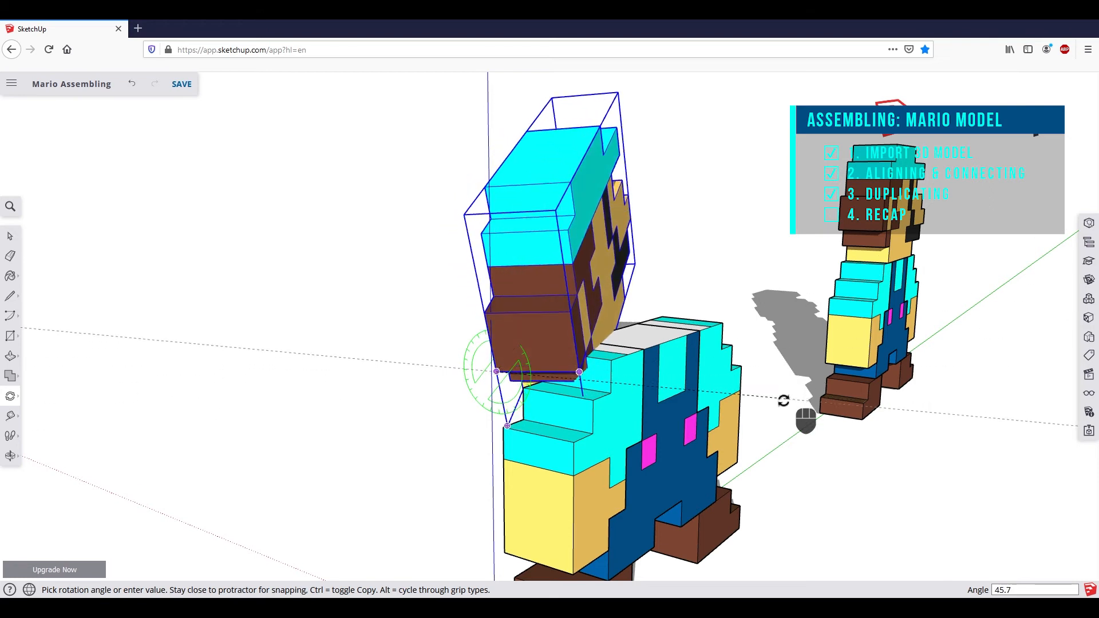
{"action": "middle_click_drag", "start_coordinate": [783, 414], "coordinate": [842, 408]}
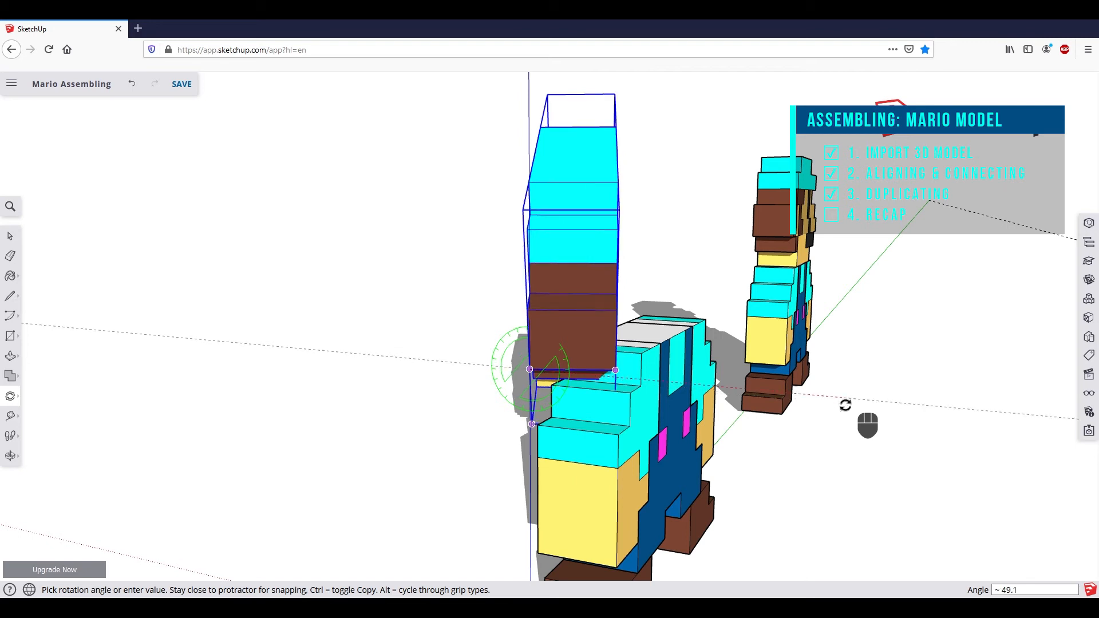
{"action": "left_click", "coordinate": [846, 406]}
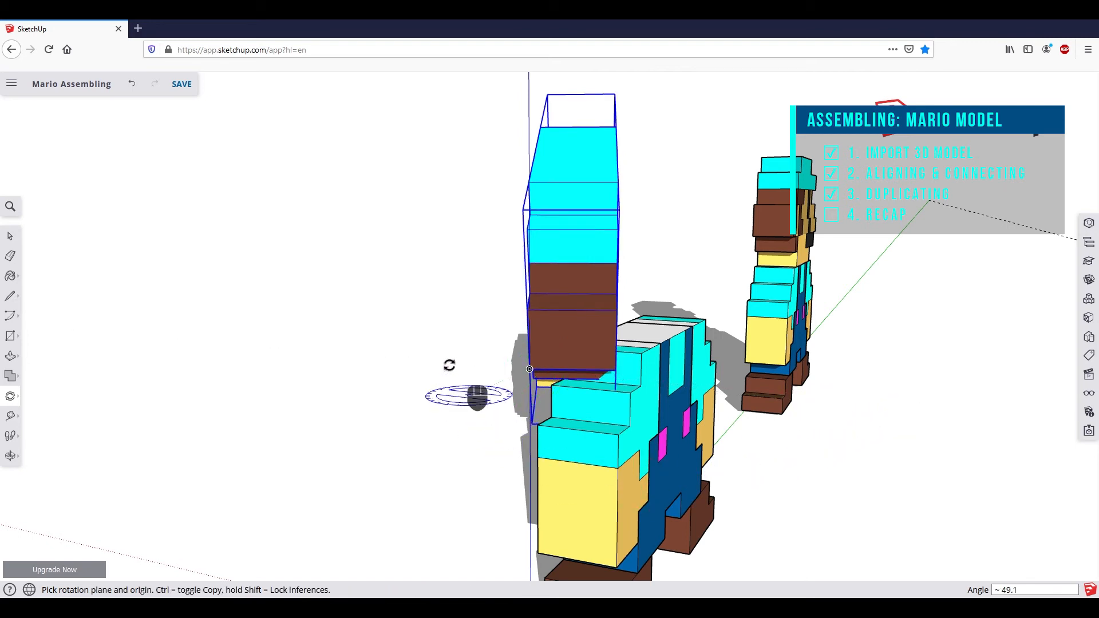
Rotate the head about 20.7° about the blue axis at the cap's rear corner to align the cap's edge with the red axis.
{"action": "middle_click_drag", "start_coordinate": [445, 277], "coordinate": [378, 552]}
{"action": "middle_click_drag", "start_coordinate": [454, 449], "coordinate": [458, 410]}
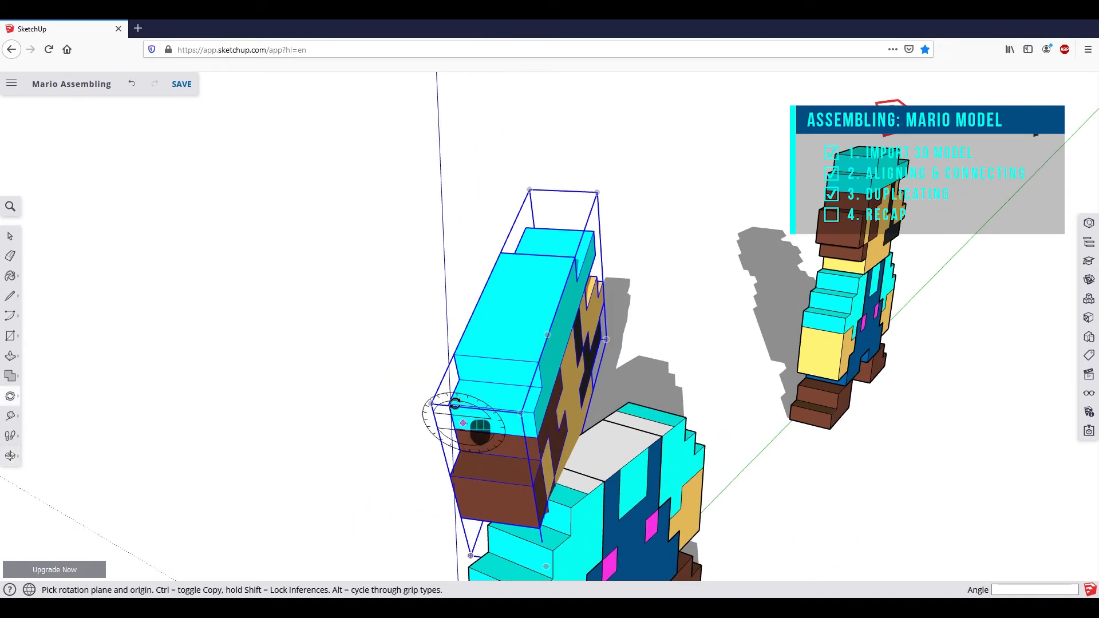
{"action": "left_click", "coordinate": [452, 355]}
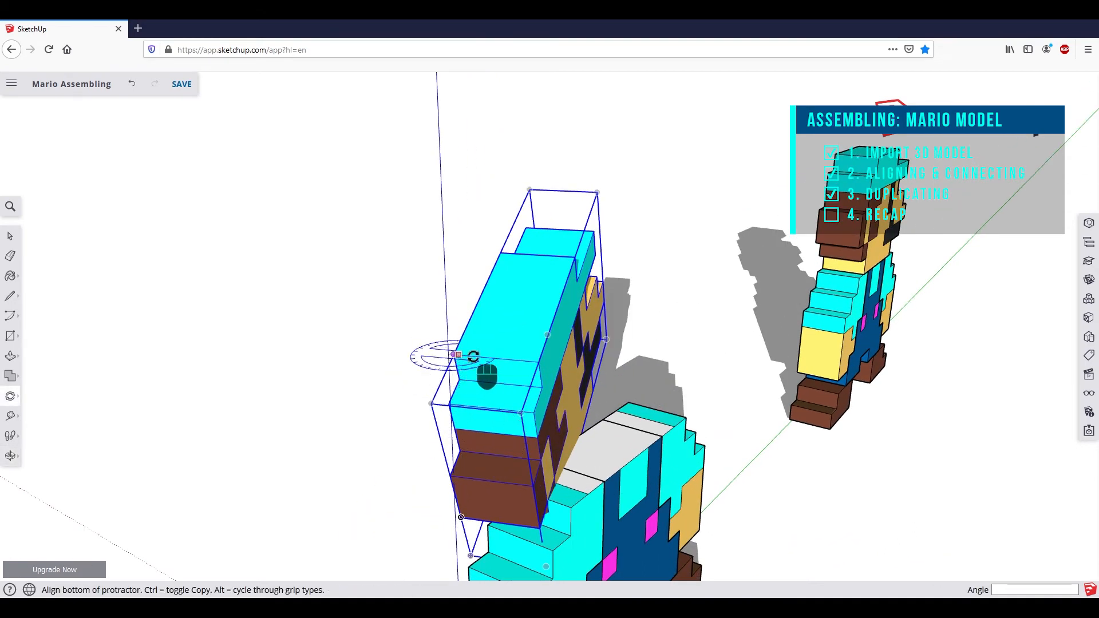
{"action": "middle_click_drag", "start_coordinate": [533, 361], "coordinate": [684, 293]}
{"action": "left_click", "coordinate": [671, 299]}
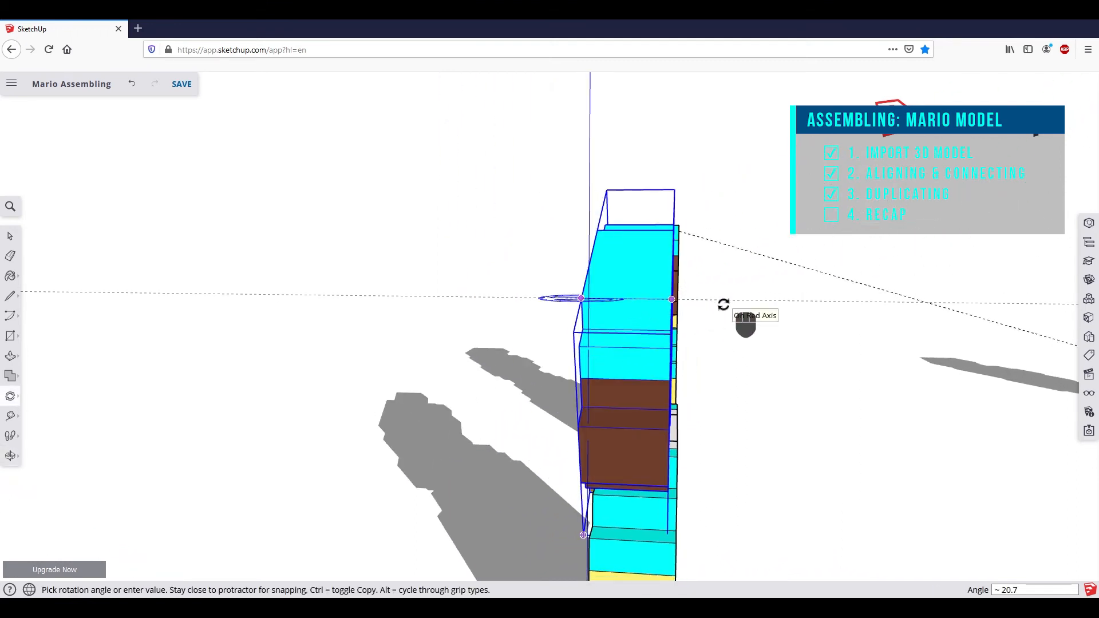
{"action": "left_click", "coordinate": [724, 305]}
Rotate the head about 22.2° about the red axis at the cap's top rear corner until the cap's top edge follows the green axis.
{"action": "middle_click_drag", "start_coordinate": [781, 342], "coordinate": [351, 287]}
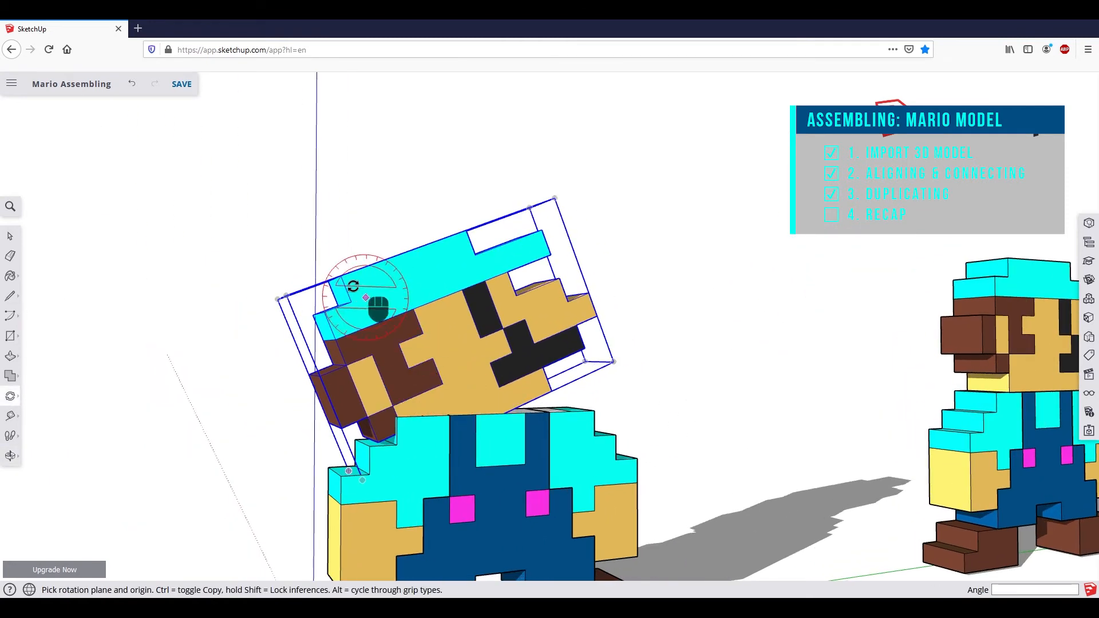
{"action": "middle_click_drag", "start_coordinate": [483, 245], "coordinate": [590, 181]}
{"action": "middle_click_drag", "start_coordinate": [733, 177], "coordinate": [601, 216]}
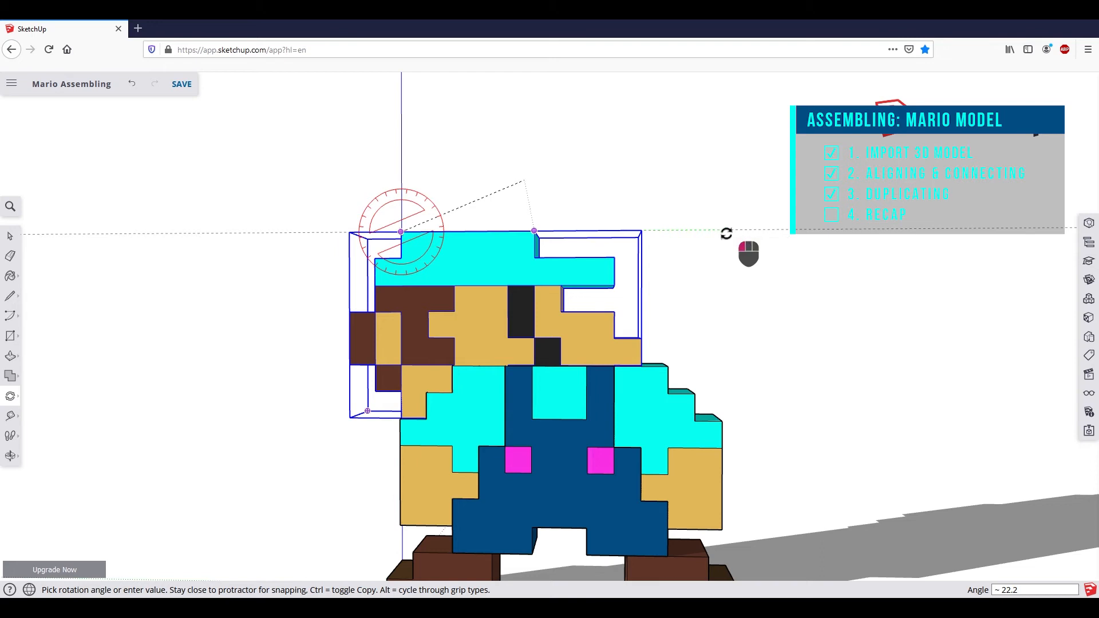
{"action": "key", "text": "Escape"}
Move the straightened head about 29.92 mm by its lower edge midpoint to the overalls' top edge midpoint, and deselect it.
{"action": "middle_click_drag", "start_coordinate": [309, 332], "coordinate": [775, 411]}
{"action": "key", "text": "m"}
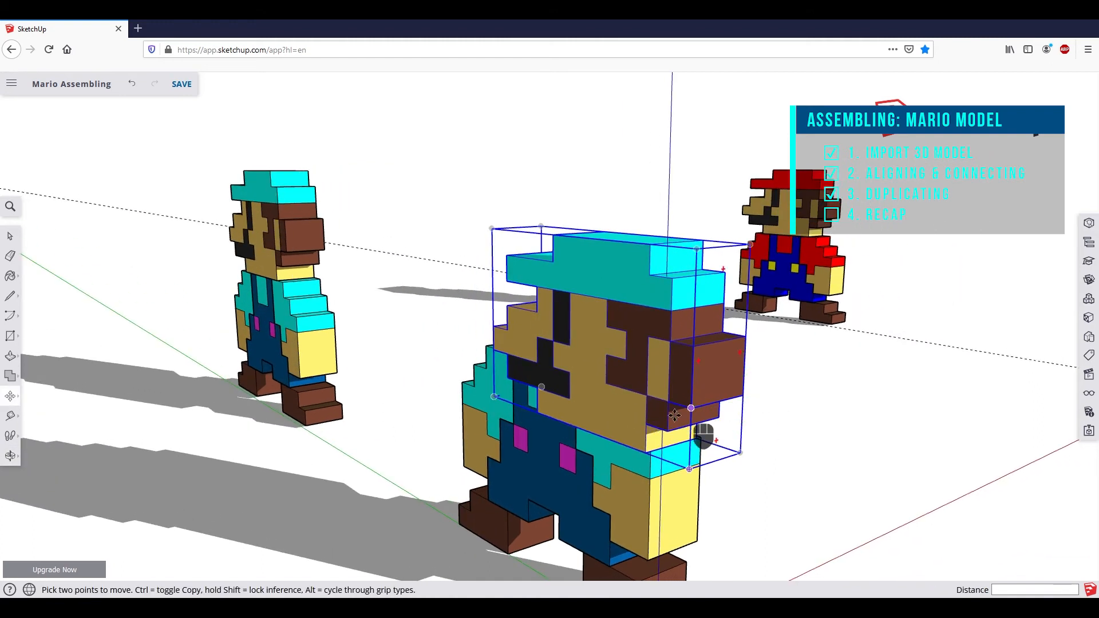
{"action": "left_click", "coordinate": [590, 432]}
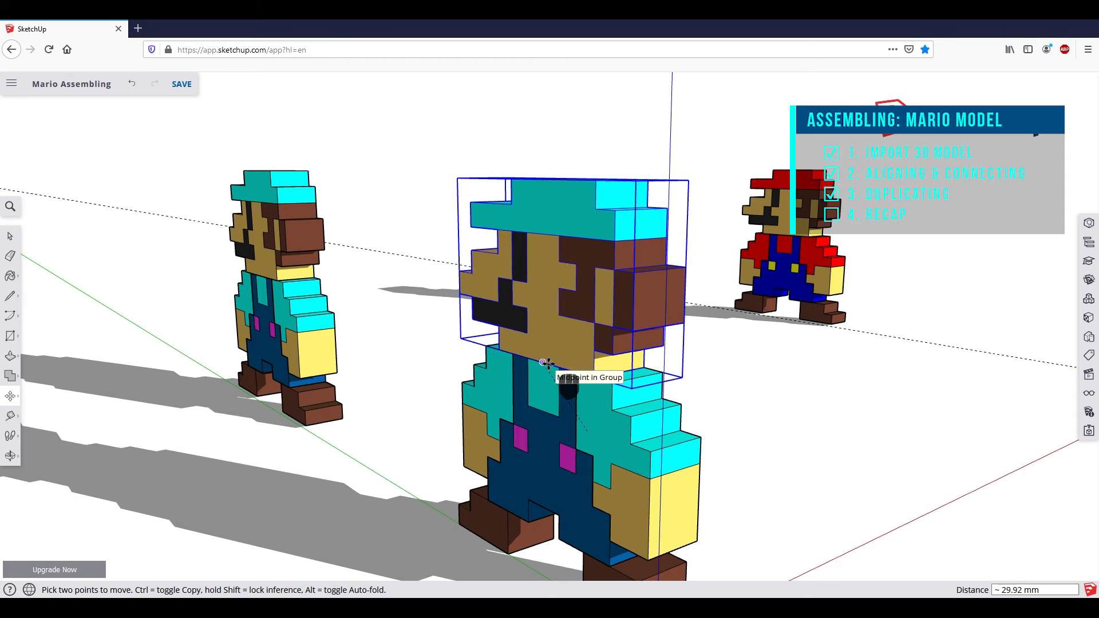
{"action": "key", "text": "space"}
{"action": "left_click", "coordinate": [775, 368]}
{"action": "middle_click_drag", "start_coordinate": [775, 441], "coordinate": [359, 401]}
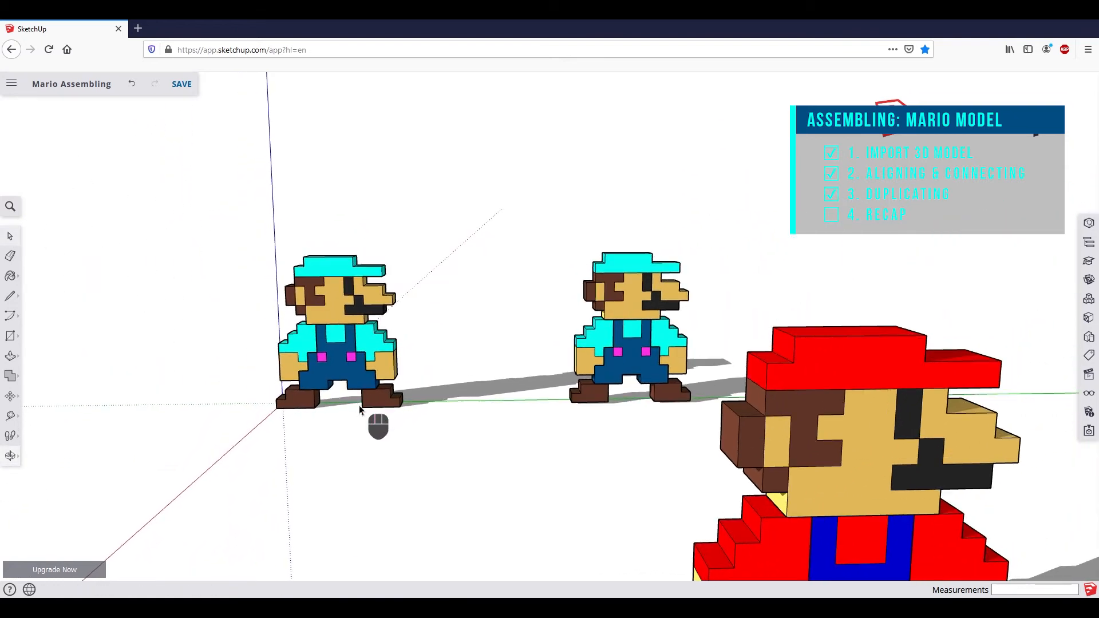
Move the loose brown shoe of the red Mario set by its lower corner to where the dashed guide line crosses the red axis.
{"action": "scroll", "coordinate": [359, 406], "scroll_direction": "down", "scroll_amount": 5}
{"action": "middle_click_drag", "start_coordinate": [349, 452], "coordinate": [635, 328], "text": "shift"}
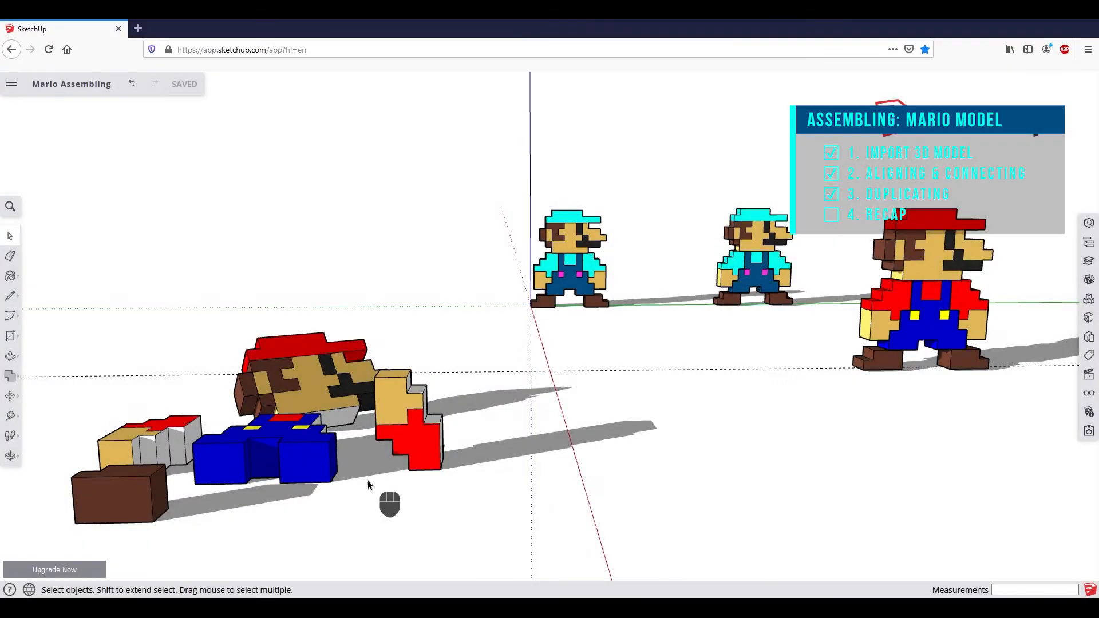
{"action": "middle_click_drag", "start_coordinate": [385, 501], "coordinate": [537, 476]}
{"action": "left_click", "coordinate": [538, 476]}
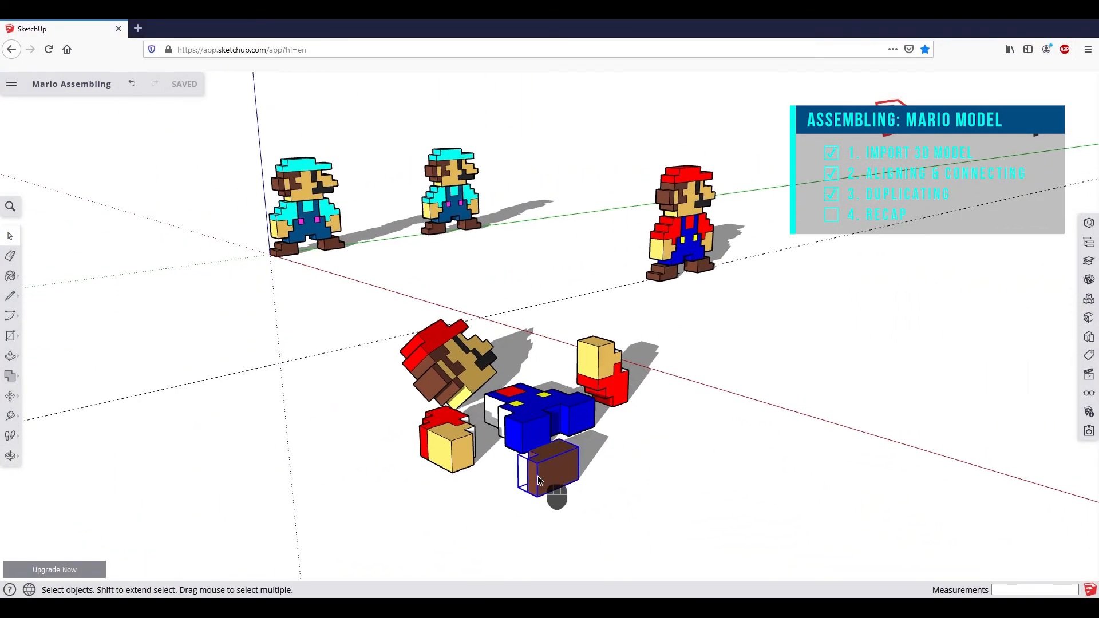
{"action": "key", "text": "m"}
{"action": "left_click", "coordinate": [537, 493]}
{"action": "scroll", "coordinate": [503, 336], "scroll_direction": "up", "scroll_amount": 5}
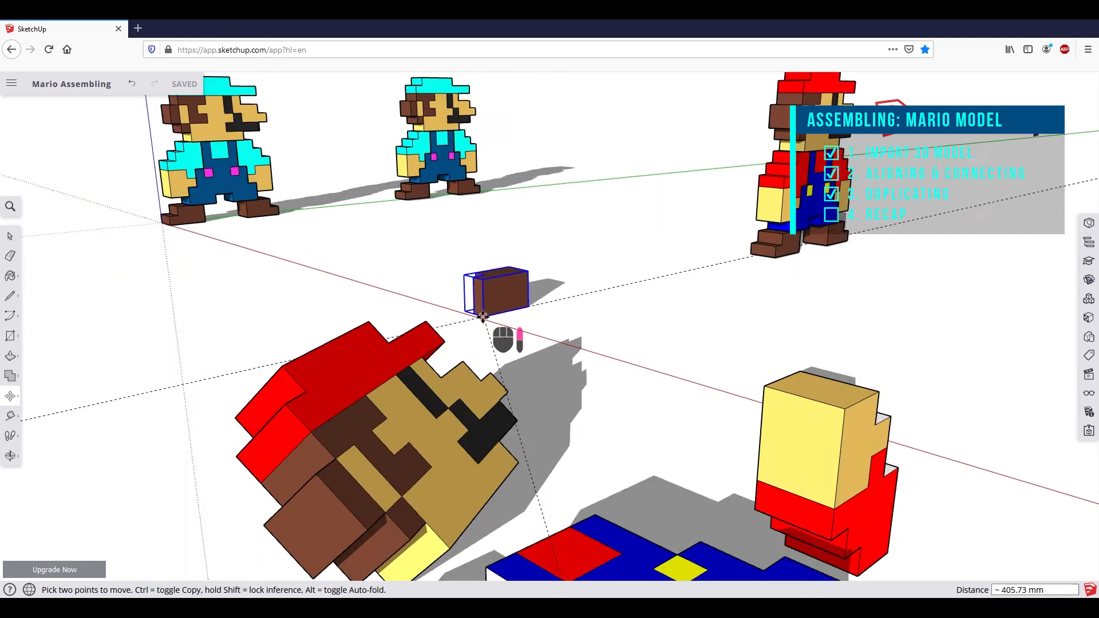
{"action": "left_click", "coordinate": [475, 318]}
Rotate the shoe about the green axis at its lower corner until it rests on its sole along the red axis, and deselect it.
{"action": "middle_click_drag", "start_coordinate": [474, 314], "coordinate": [646, 369]}
{"action": "key", "text": "q"}
{"action": "left_click", "coordinate": [649, 375]}
{"action": "left_click", "coordinate": [651, 313]}
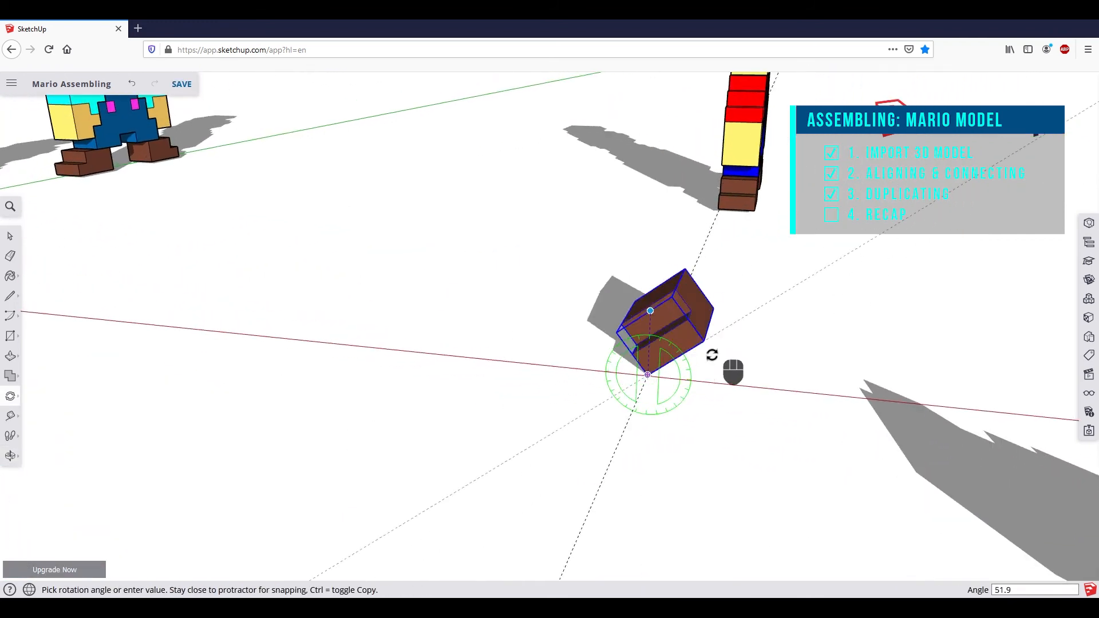
{"action": "left_click", "coordinate": [722, 382]}
{"action": "scroll", "coordinate": [722, 382], "scroll_direction": "down", "scroll_amount": 3}
{"action": "middle_click_drag", "start_coordinate": [723, 382], "coordinate": [517, 450]}
{"action": "key", "text": "space"}
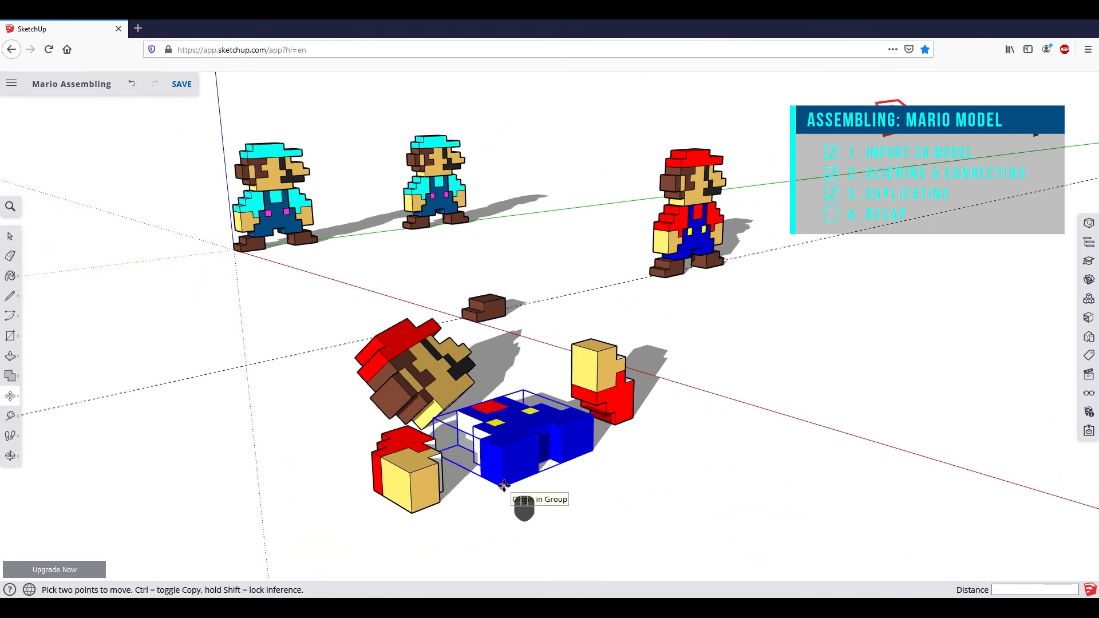
Move the blue overalls by their lower front corner onto the top edge of the placed shoe.
{"action": "left_click", "coordinate": [502, 486]}
{"action": "scroll", "coordinate": [508, 292], "scroll_direction": "up", "scroll_amount": 4}
{"action": "left_click", "coordinate": [498, 320]}
Rotate the blue overalls about the green axis at the shoe contact point until they stand upright, and deselect them.
{"action": "middle_click_drag", "start_coordinate": [498, 321], "coordinate": [670, 337]}
{"action": "key", "text": "q"}
{"action": "left_click", "coordinate": [676, 330]}
{"action": "left_click", "coordinate": [680, 262]}
{"action": "middle_click_drag", "start_coordinate": [680, 262], "coordinate": [568, 237]}
{"action": "left_click", "coordinate": [688, 309]}
{"action": "scroll", "coordinate": [715, 344], "scroll_direction": "down", "scroll_amount": 3}
{"action": "key", "text": "space"}
Make a copy of the shoe rotated 180° about the blue axis at the midpoint of the gap between the overalls' legs.
{"action": "mouse_move", "coordinate": [754, 364]}
{"action": "middle_mouse_down"}
{"action": "mouse_move", "coordinate": [508, 415]}
{"action": "mouse_move", "coordinate": [544, 452]}
{"action": "mouse_move", "coordinate": [441, 367]}
{"action": "mouse_move", "coordinate": [547, 457]}
{"action": "middle_mouse_up"}
{"action": "left_click", "coordinate": [432, 391]}
{"action": "key", "text": "q"}
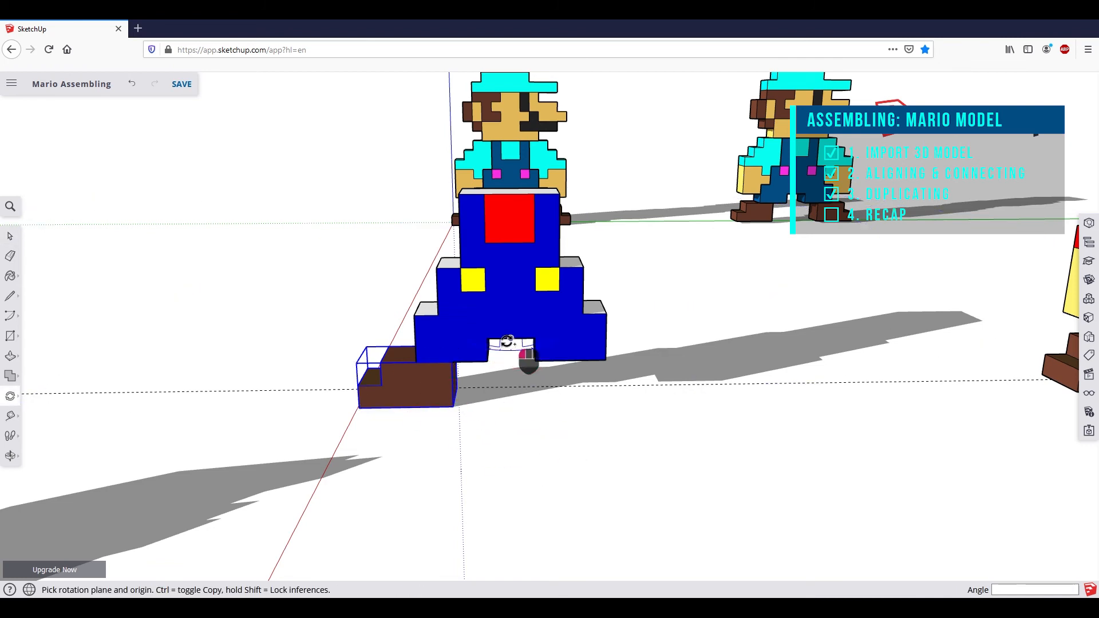
{"action": "left_click", "coordinate": [509, 339]}
{"action": "left_click", "coordinate": [605, 337]}
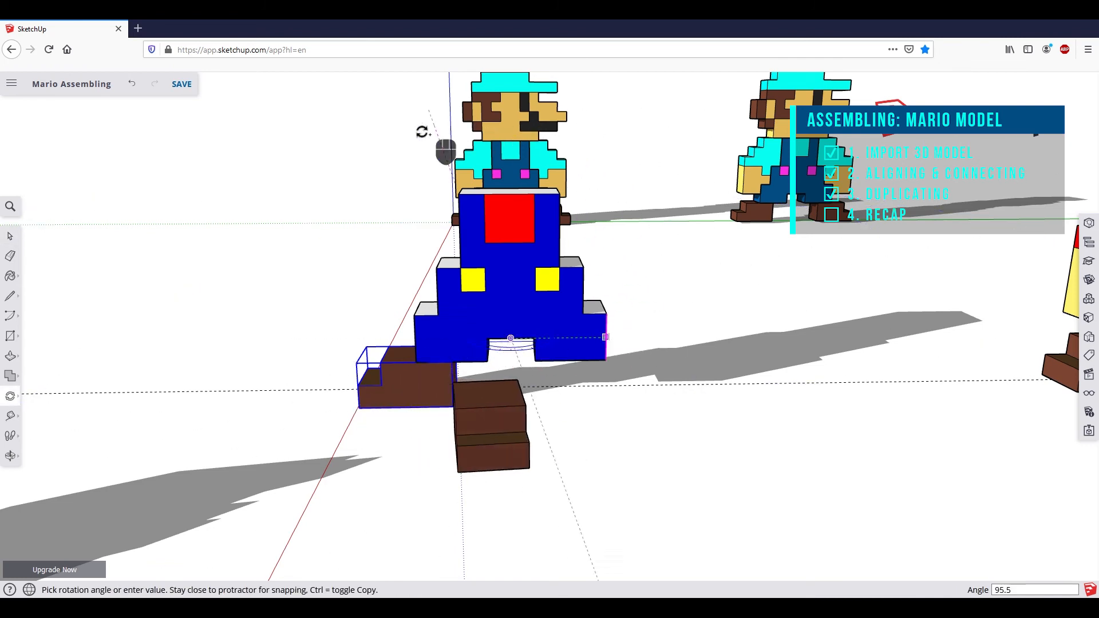
{"action": "key", "text": "Escape"}
Move the copied shoe 20.27 mm along the red axis so it sits under the overalls' other leg.
{"action": "middle_click_drag", "start_coordinate": [224, 341], "coordinate": [354, 500]}
{"action": "key", "text": "m"}
{"action": "left_click", "coordinate": [447, 371]}
{"action": "left_click", "coordinate": [527, 368]}
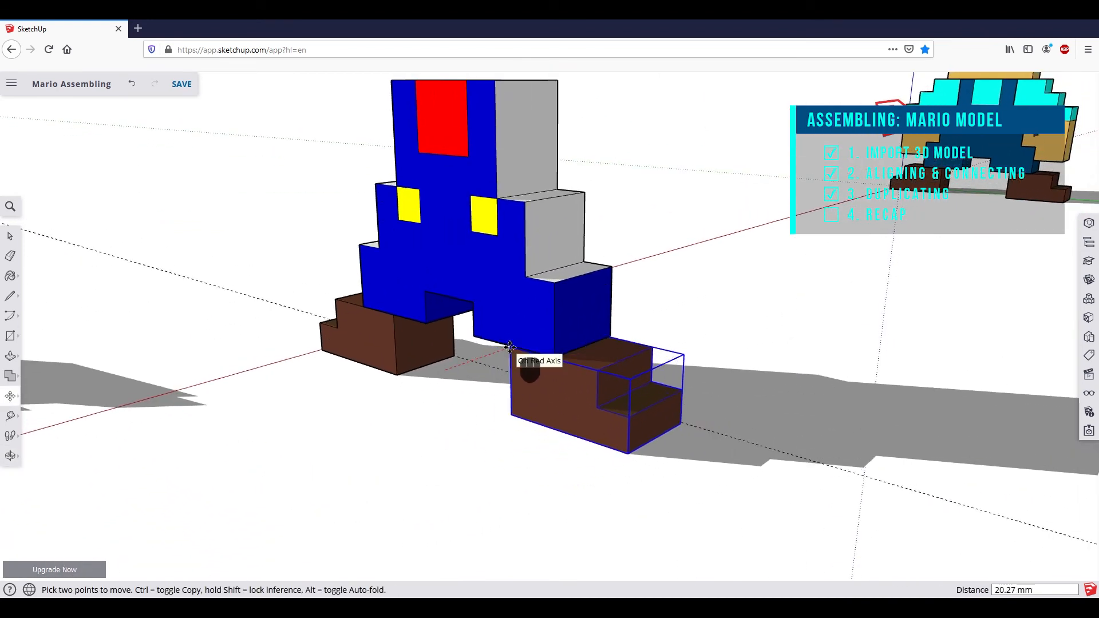
{"action": "scroll", "coordinate": [461, 405], "scroll_direction": "down", "scroll_amount": 4}
Move the loose red arm lying flat by its vertical edge midpoint to the midpoint of the blue overalls' top side edge.
{"action": "key", "text": "space"}
{"action": "left_click", "coordinate": [354, 432]}
{"action": "middle_click_drag", "start_coordinate": [353, 432], "coordinate": [610, 368]}
{"action": "left_click", "coordinate": [395, 480]}
{"action": "middle_click_drag", "start_coordinate": [394, 480], "coordinate": [608, 409]}
{"action": "scroll", "coordinate": [644, 396], "scroll_direction": "up", "scroll_amount": 5}
{"action": "key", "text": "m"}
{"action": "scroll", "coordinate": [580, 371], "scroll_direction": "up", "scroll_amount": 2}
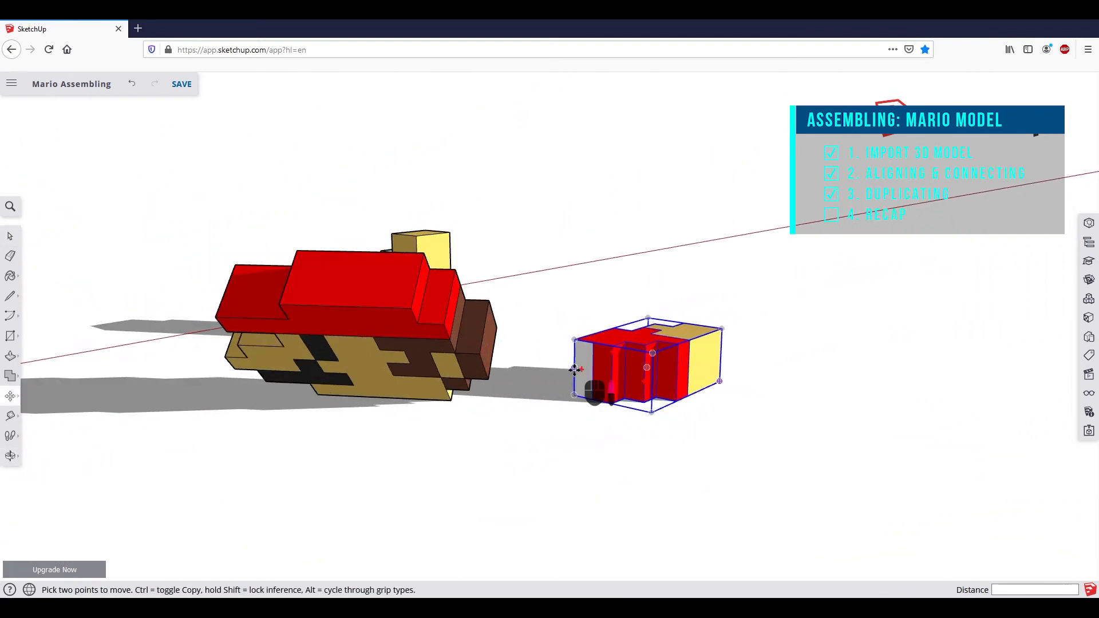
{"action": "left_click", "coordinate": [574, 374]}
{"action": "scroll", "coordinate": [450, 455], "scroll_direction": "down", "scroll_amount": 4}
{"action": "middle_click_drag", "start_coordinate": [447, 459], "coordinate": [550, 449]}
{"action": "scroll", "coordinate": [465, 419], "scroll_direction": "up", "scroll_amount": 5}
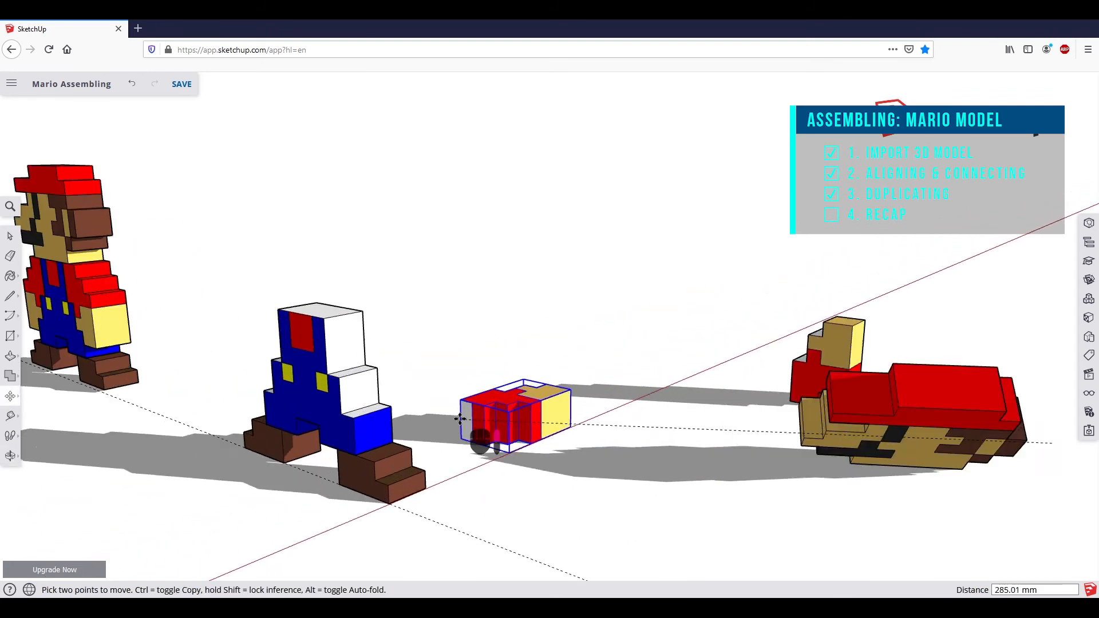
{"action": "left_click", "coordinate": [415, 354]}
Rotate the red arm 90° about the green axis at that edge midpoint so it hangs down beside the blue overalls, and deselect it.
{"action": "scroll", "coordinate": [403, 348], "scroll_direction": "up", "scroll_amount": 3}
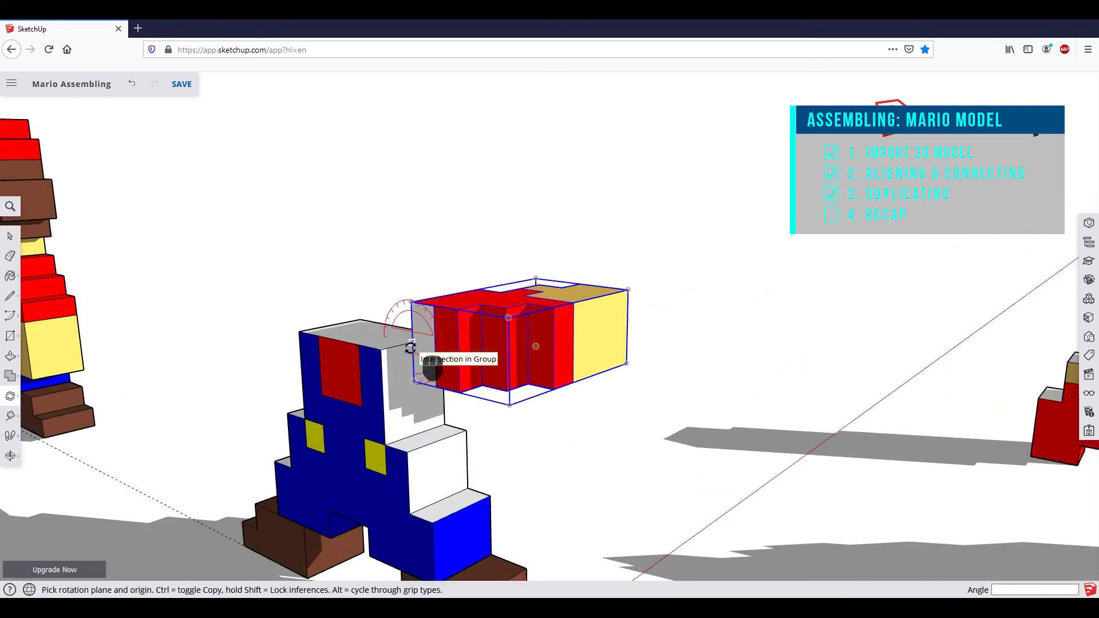
{"action": "left_click_drag", "start_coordinate": [410, 305], "coordinate": [519, 314]}
{"action": "scroll", "coordinate": [540, 315], "scroll_direction": "down", "scroll_amount": 4}
{"action": "middle_click_drag", "start_coordinate": [540, 316], "coordinate": [408, 478]}
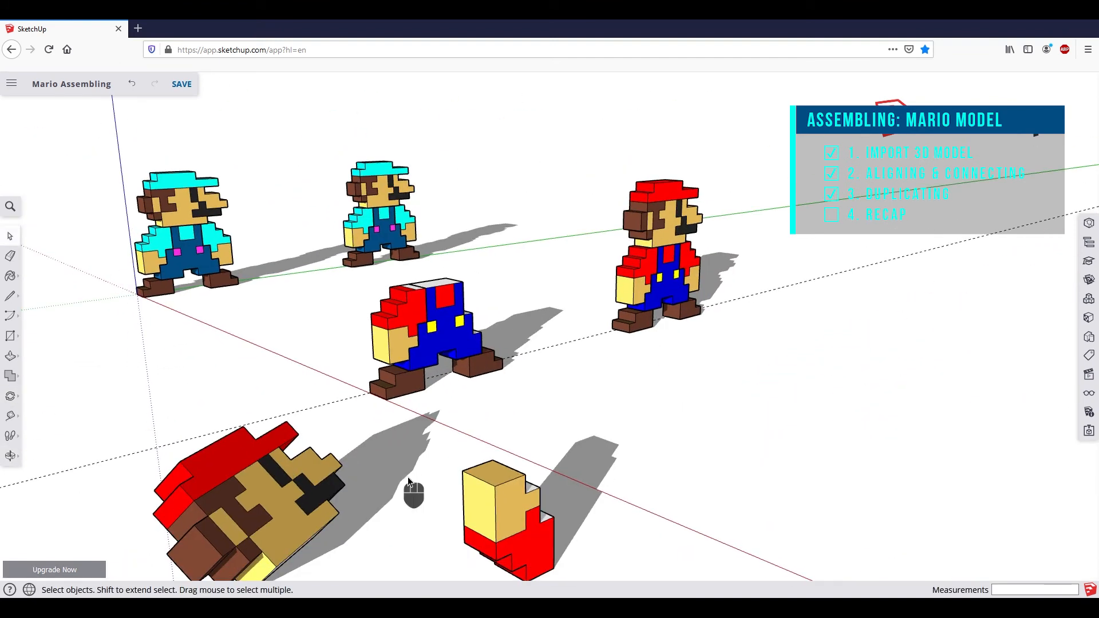
Move the remaining upright red arm by its lower front corner to the blue overalls' top front corner on the armless side.
{"action": "middle_click_drag", "start_coordinate": [517, 477], "coordinate": [203, 482]}
{"action": "scroll", "coordinate": [204, 483], "scroll_direction": "up", "scroll_amount": 1}
{"action": "key", "text": "m"}
{"action": "left_click", "coordinate": [270, 494]}
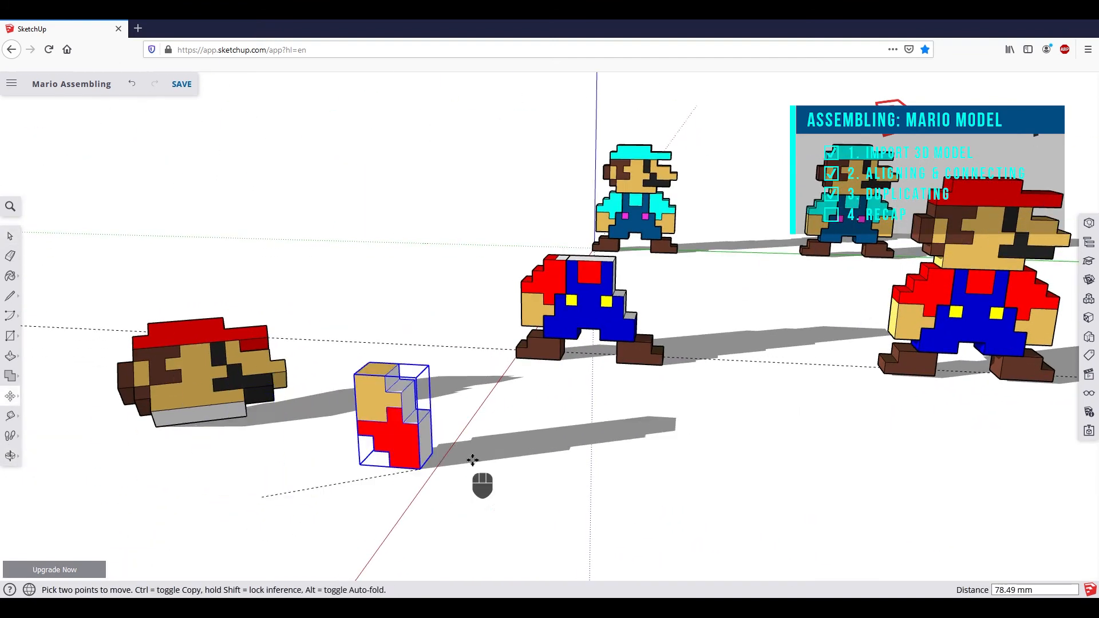
{"action": "middle_click_drag", "start_coordinate": [707, 321], "coordinate": [630, 441], "text": "shift"}
{"action": "scroll", "coordinate": [630, 441], "scroll_direction": "up", "scroll_amount": 2}
{"action": "middle_click_drag", "start_coordinate": [426, 390], "coordinate": [533, 260]}
{"action": "left_click", "coordinate": [550, 267]}
Rotate the second red arm 180° about the red axis at the overalls' top front corner so it hangs down, and deselect it.
{"action": "key", "text": "q"}
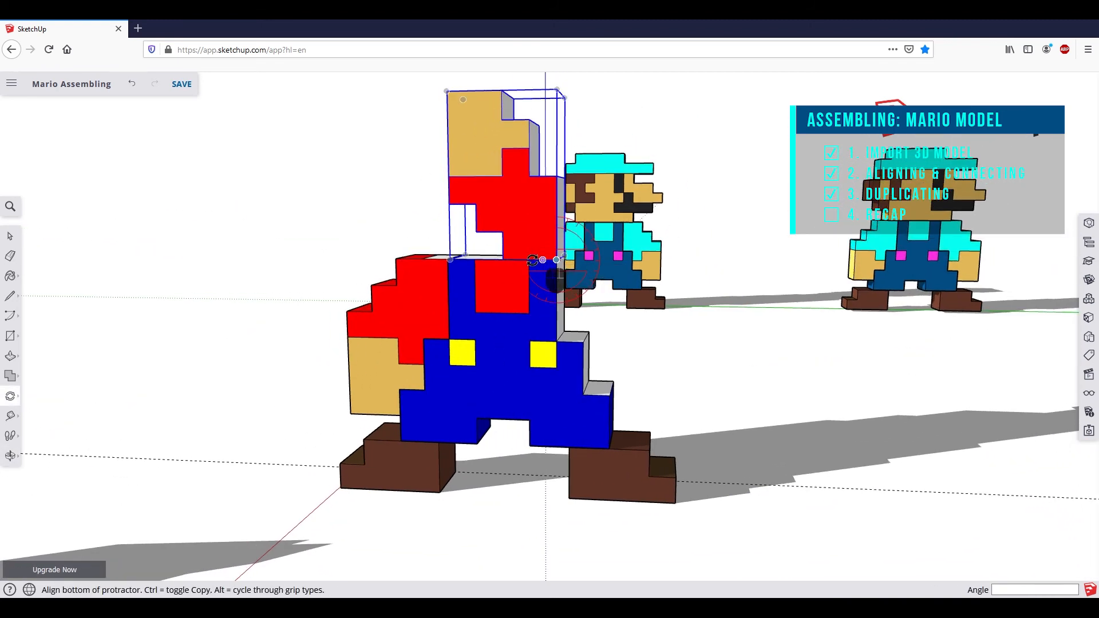
{"action": "left_click", "coordinate": [505, 259]}
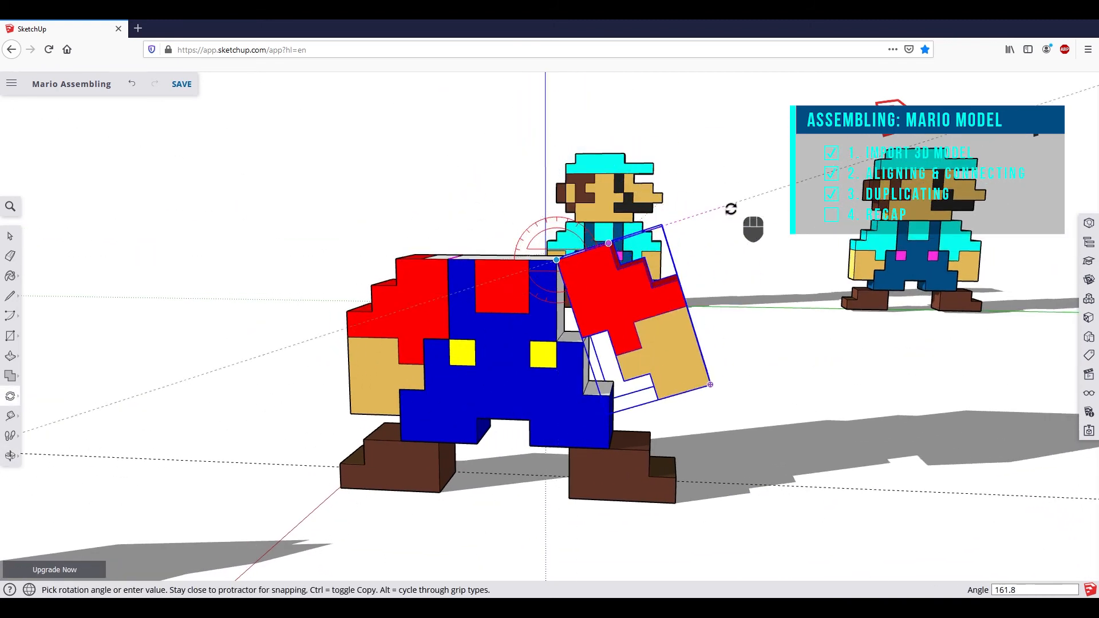
{"action": "left_click", "coordinate": [724, 262]}
{"action": "key", "text": "space"}
{"action": "scroll", "coordinate": [740, 379], "scroll_direction": "down", "scroll_amount": 4}
Move the loose red-capped head by the midpoint of its neck's lower front edge to the midpoint of the blue overalls' top front edge.
{"action": "middle_click_drag", "start_coordinate": [458, 451], "coordinate": [709, 495]}
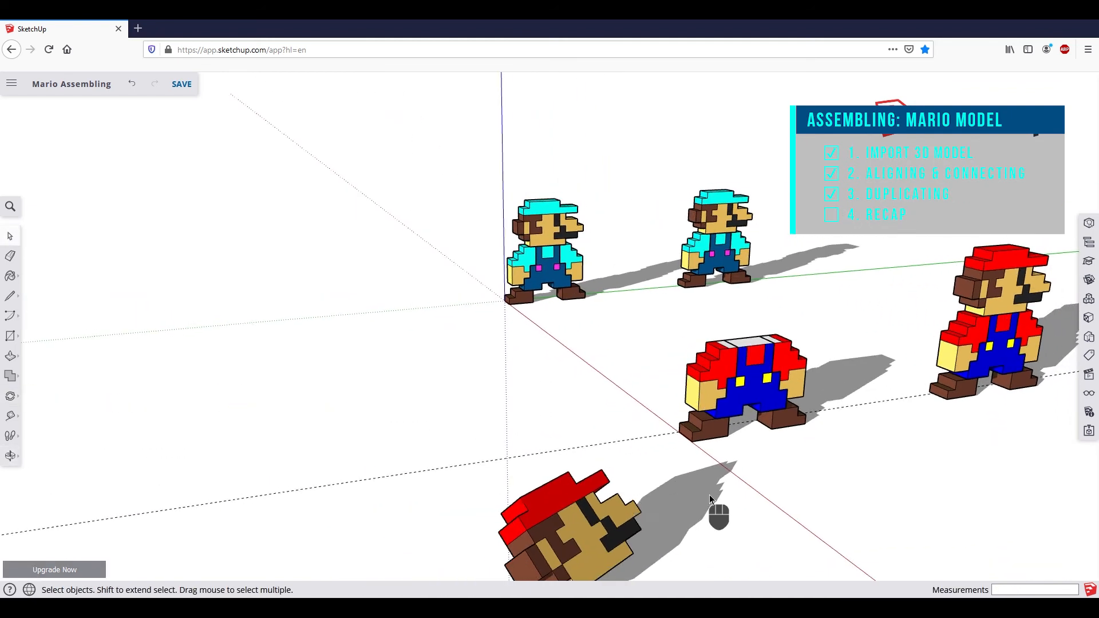
{"action": "scroll", "coordinate": [709, 494], "scroll_direction": "down", "scroll_amount": 1}
{"action": "left_click", "coordinate": [523, 492]}
{"action": "key", "text": "m"}
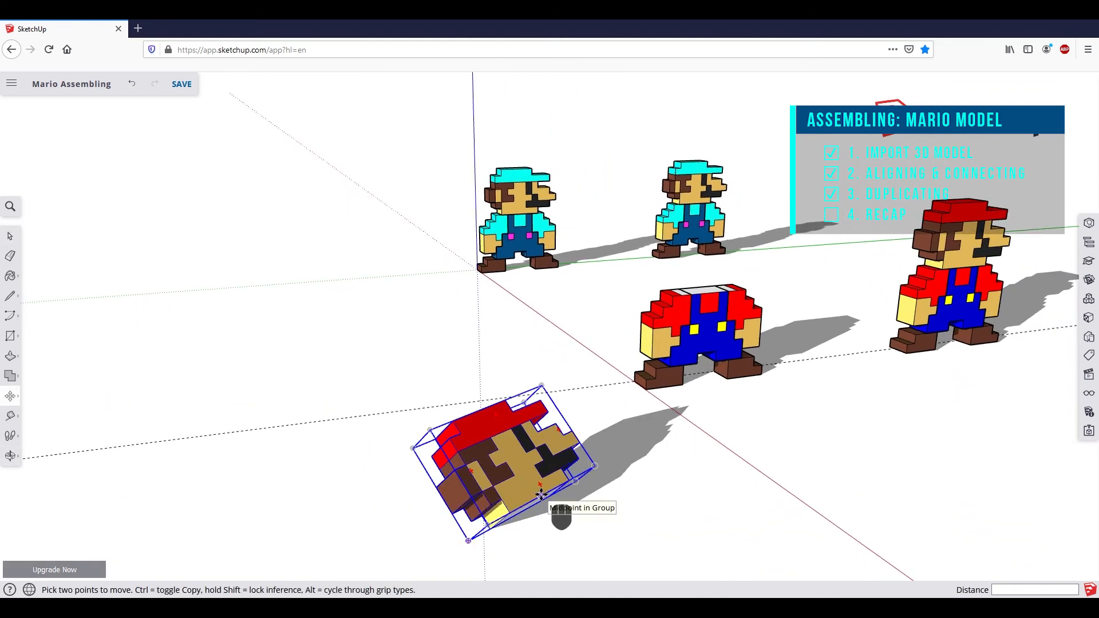
{"action": "left_click", "coordinate": [541, 493]}
{"action": "middle_click_drag", "start_coordinate": [564, 360], "coordinate": [325, 362]}
{"action": "scroll", "coordinate": [348, 338], "scroll_direction": "up", "scroll_amount": 3}
{"action": "left_click", "coordinate": [556, 240]}
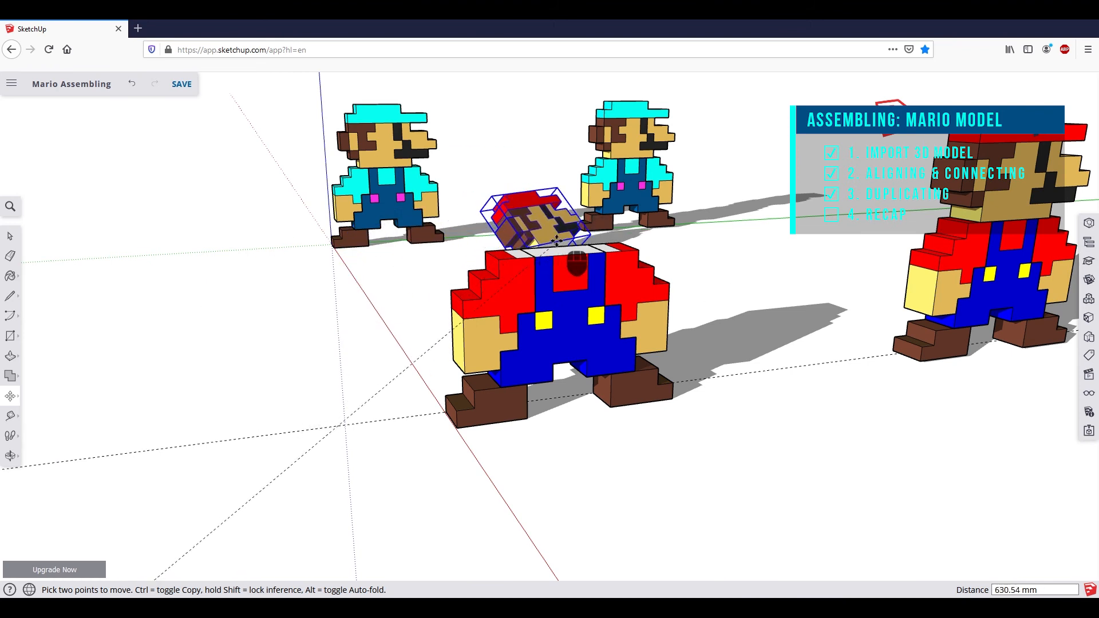
Place the red-capped head at the blue overalls' top front edge and rotate it about the green axis so its side stands upright.
{"action": "left_click", "coordinate": [556, 244]}
{"action": "middle_click_drag", "start_coordinate": [613, 285], "coordinate": [641, 328]}
{"action": "scroll", "coordinate": [642, 328], "scroll_direction": "up", "scroll_amount": 2}
{"action": "key", "text": "q"}
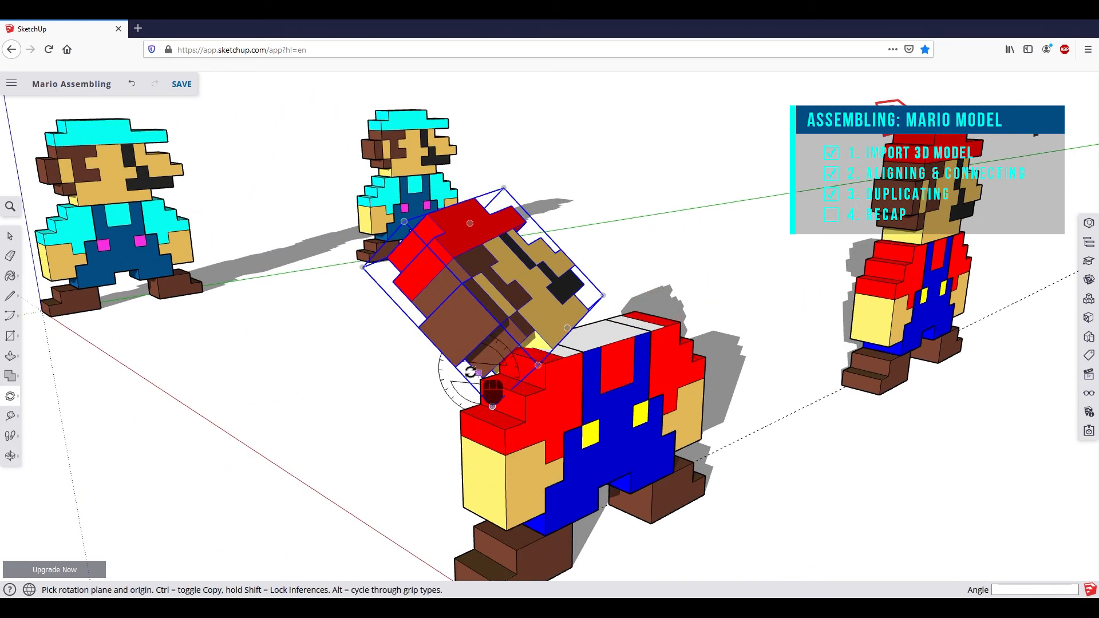
{"action": "left_click", "coordinate": [456, 367]}
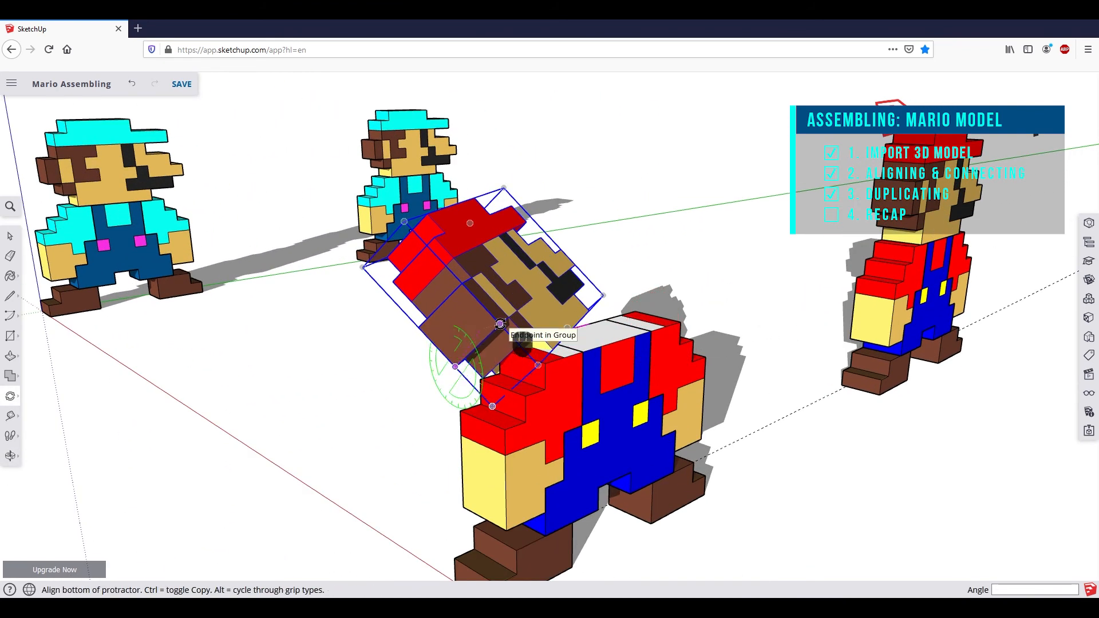
{"action": "left_click", "coordinate": [500, 324]}
{"action": "middle_click_drag", "start_coordinate": [500, 324], "coordinate": [691, 288]}
{"action": "left_click", "coordinate": [836, 338]}
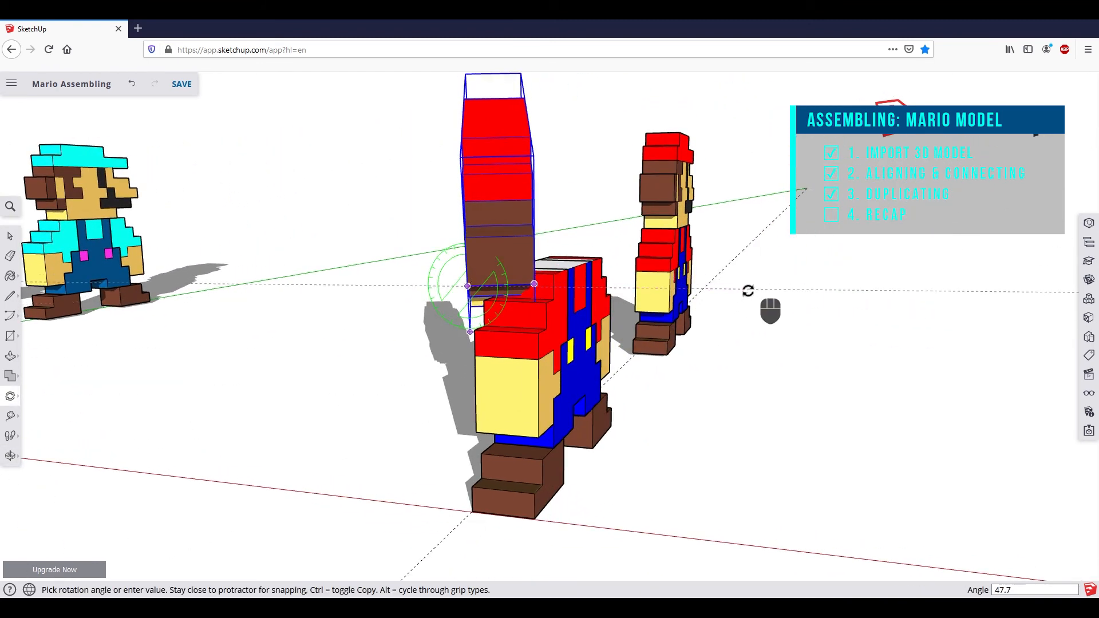
{"action": "left_click", "coordinate": [750, 292]}
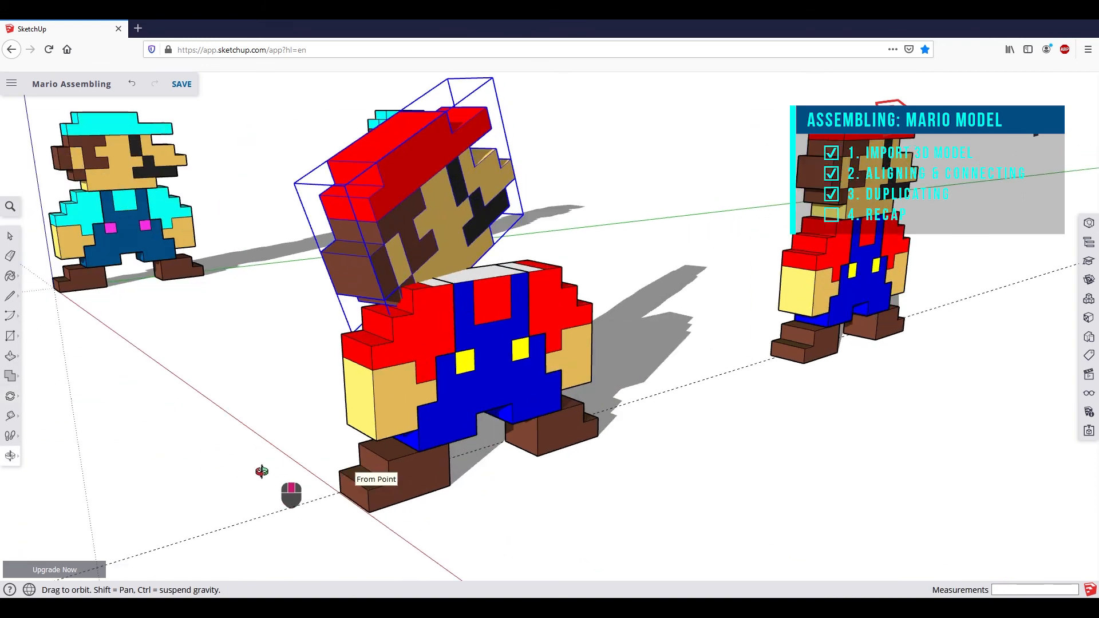
Rotate the tilted head again so its face is parallel to the front of the red and blue body.
{"action": "middle_click_drag", "start_coordinate": [261, 472], "coordinate": [370, 204]}
{"action": "left_click", "coordinate": [431, 229]}
{"action": "left_click", "coordinate": [479, 234]}
{"action": "left_click", "coordinate": [776, 222]}
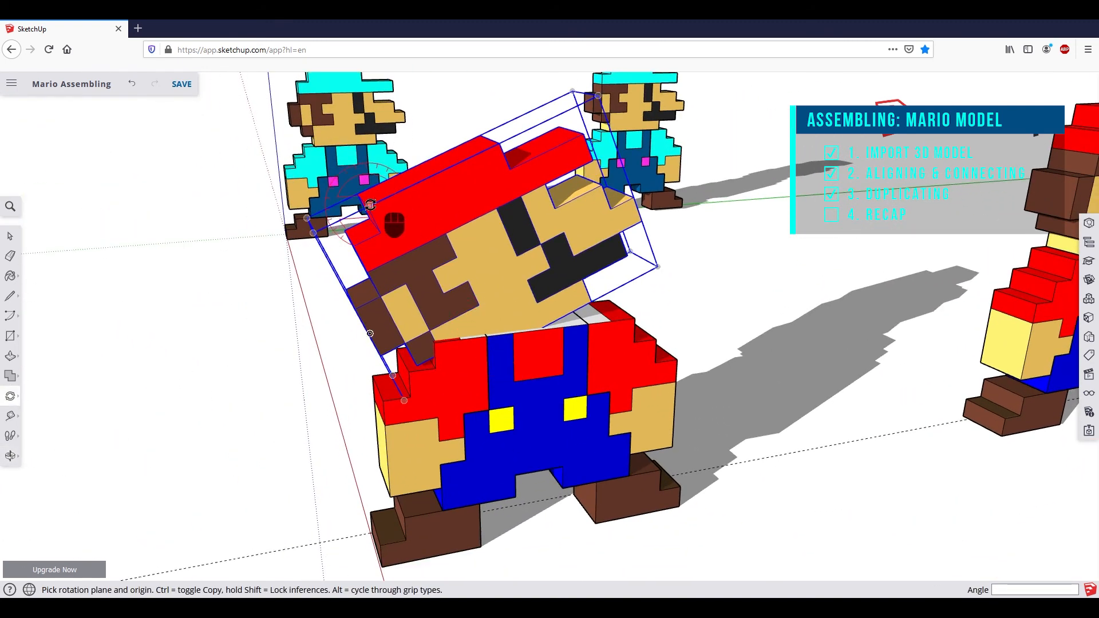
Rotate the head about the red axis at the back of its cap until the cap and face are level.
{"action": "left_click", "coordinate": [367, 207]}
{"action": "left_click", "coordinate": [498, 144]}
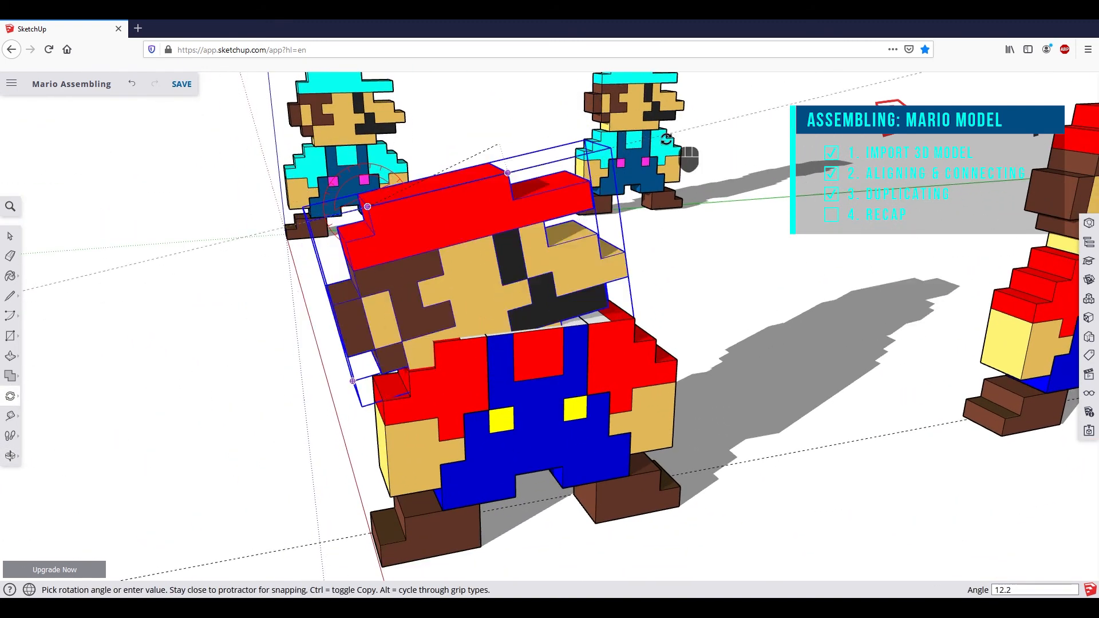
{"action": "left_click", "coordinate": [756, 195]}
Move the levelled head up so its neck rests centred on top of the blue overalls, and deselect it.
{"action": "middle_click_drag", "start_coordinate": [775, 287], "coordinate": [920, 309]}
{"action": "key", "text": "m"}
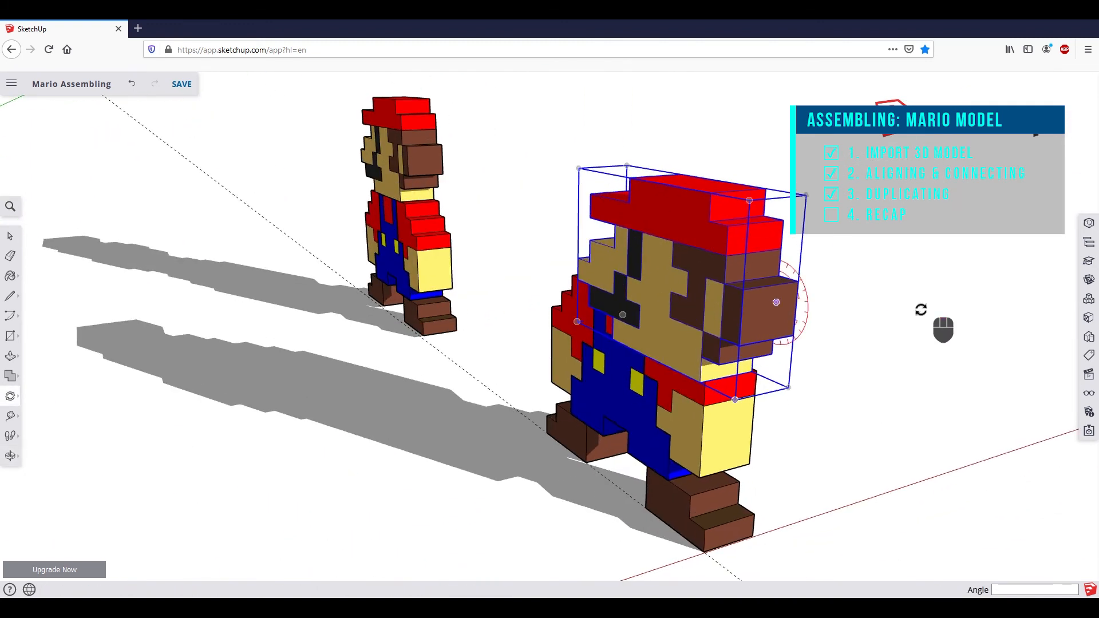
{"action": "left_click", "coordinate": [649, 357]}
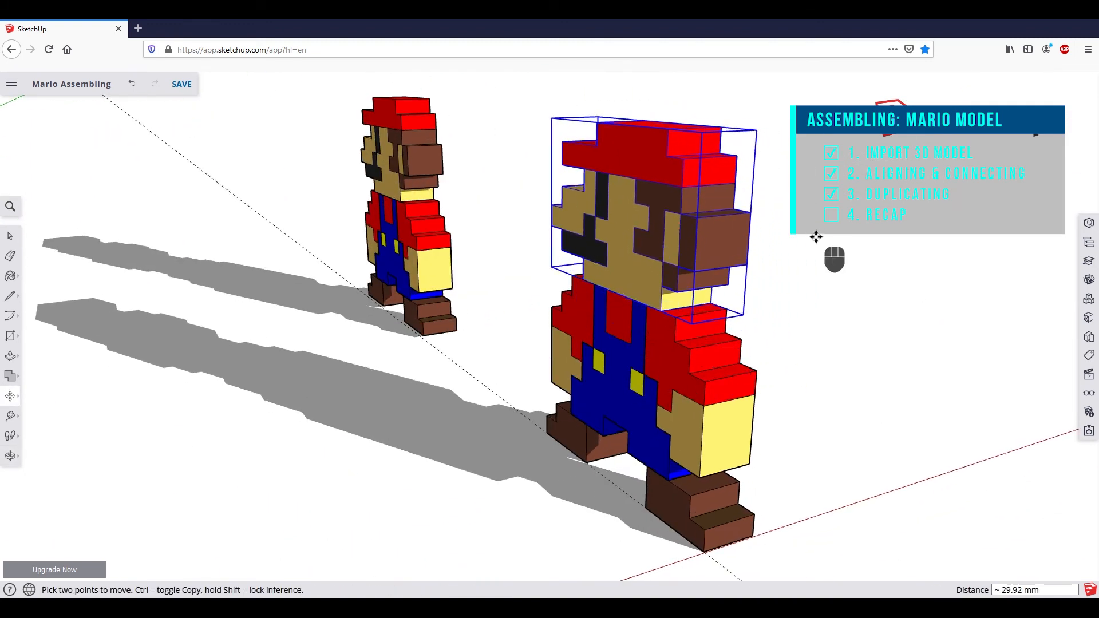
{"action": "key", "text": "space"}
{"action": "left_click", "coordinate": [858, 413]}
{"action": "middle_click_drag", "start_coordinate": [859, 415], "coordinate": [360, 364]}
{"action": "scroll", "coordinate": [453, 302], "scroll_direction": "down", "scroll_amount": 4}
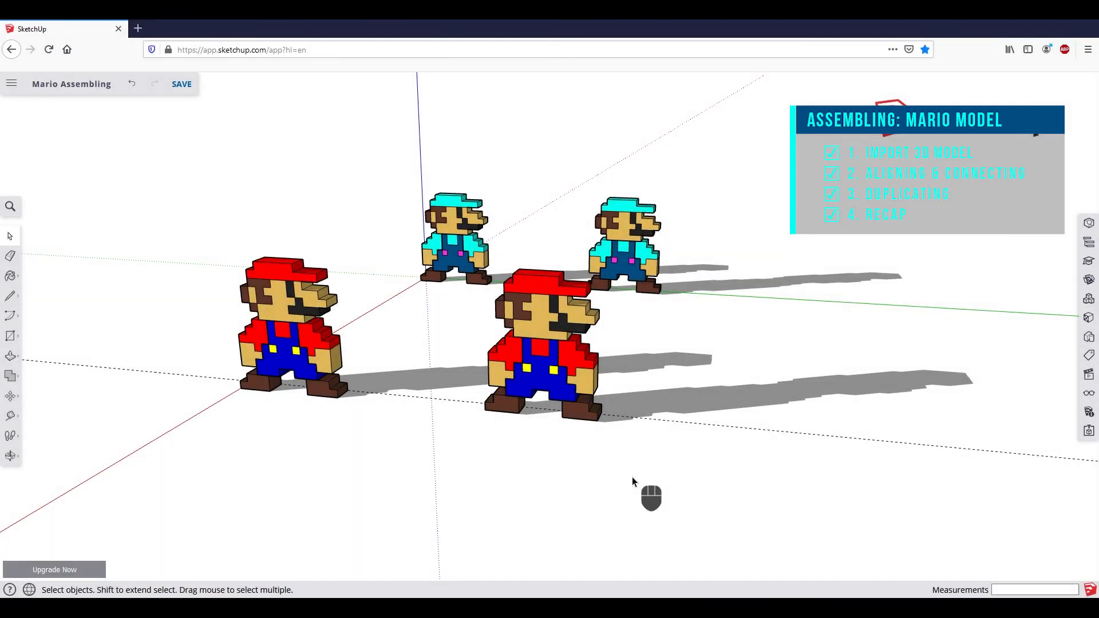